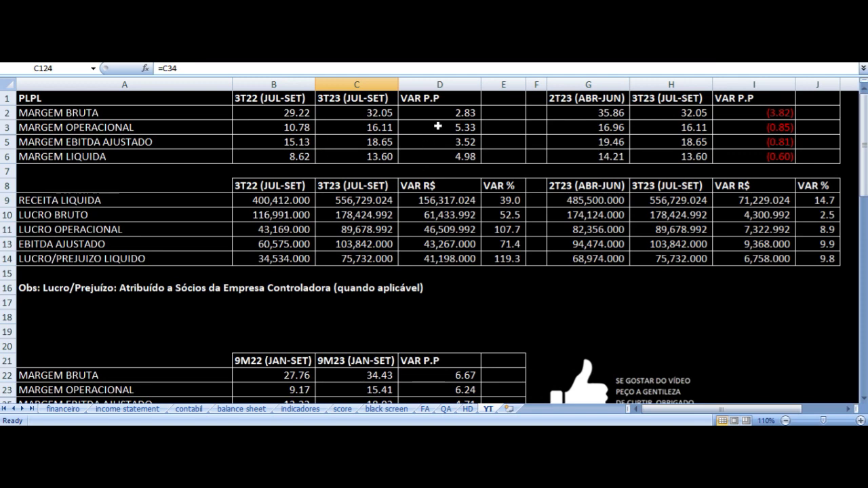
# Look over the two quarterly comparison blocks and the nine-month results further down the YT sheet.
pyautogui.moveTo(452, 97); pyautogui.dragTo(271, 259)
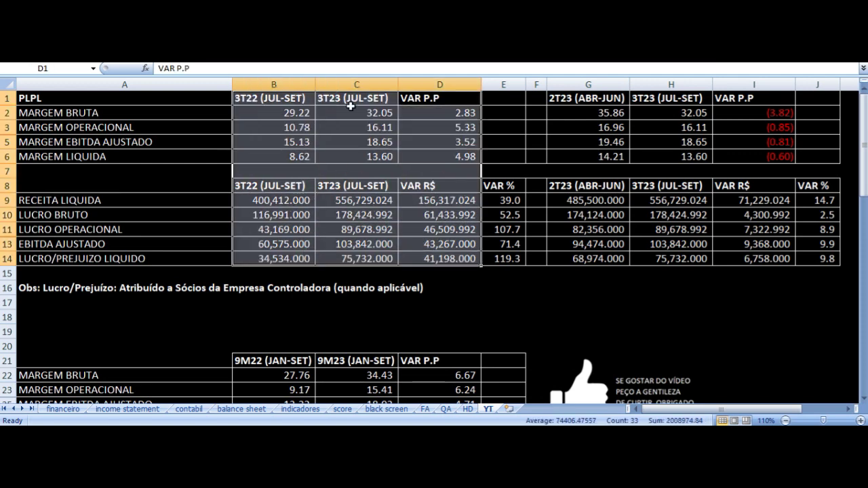
pyautogui.click(272, 108)
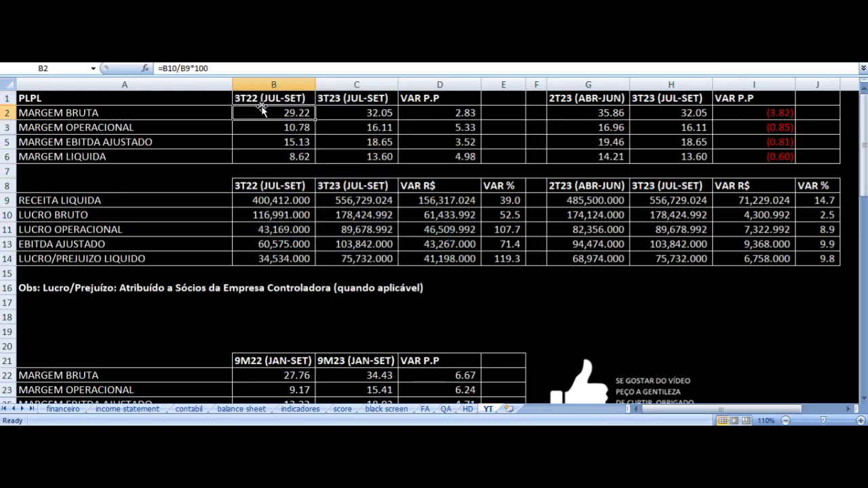
pyautogui.moveTo(758, 98); pyautogui.dragTo(596, 255)
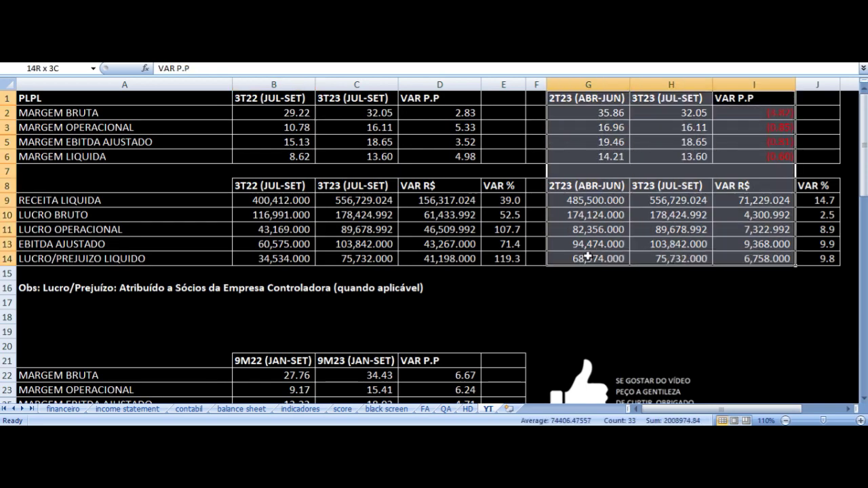
pyautogui.click(563, 103)
pyautogui.scroll(-4, 364, 282)
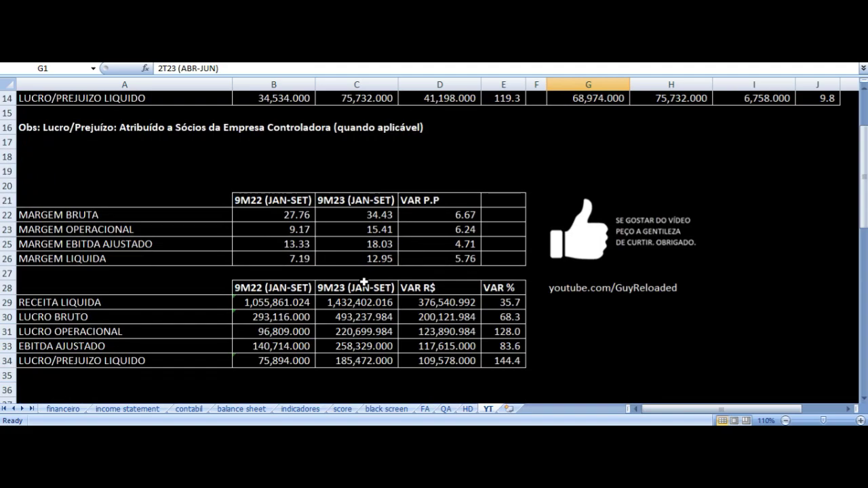
pyautogui.scroll(-11, 364, 281)
pyautogui.scroll(-10, 364, 282)
pyautogui.scroll(20, 363, 282)
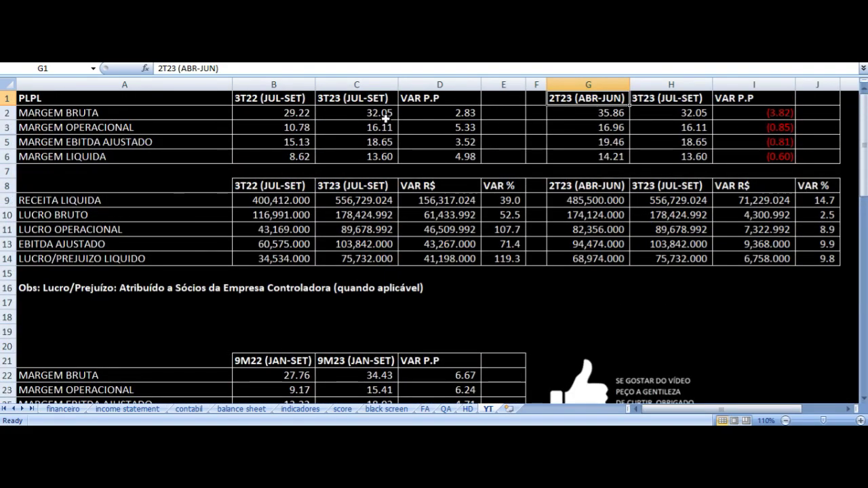
# Examine the gross and operating margins for 3T22 and 3T23 and their percentage-point variations.
pyautogui.click(435, 116)
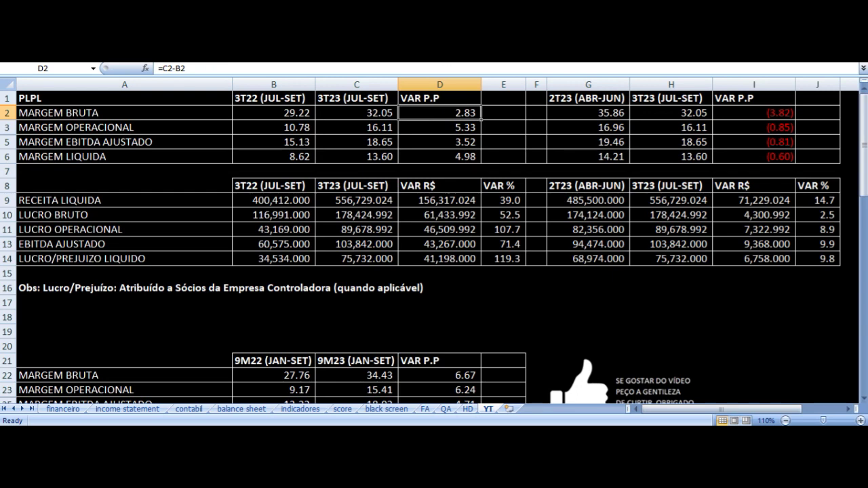
pyautogui.click(356, 113)
pyautogui.click(439, 113)
pyautogui.click(439, 98)
pyautogui.press('Down')
pyautogui.press('Down')
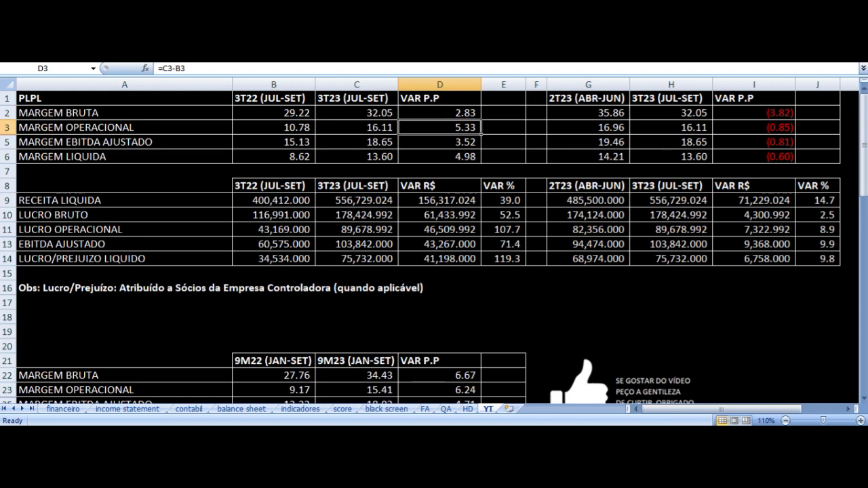
pyautogui.press('Left')
pyautogui.press('Left')
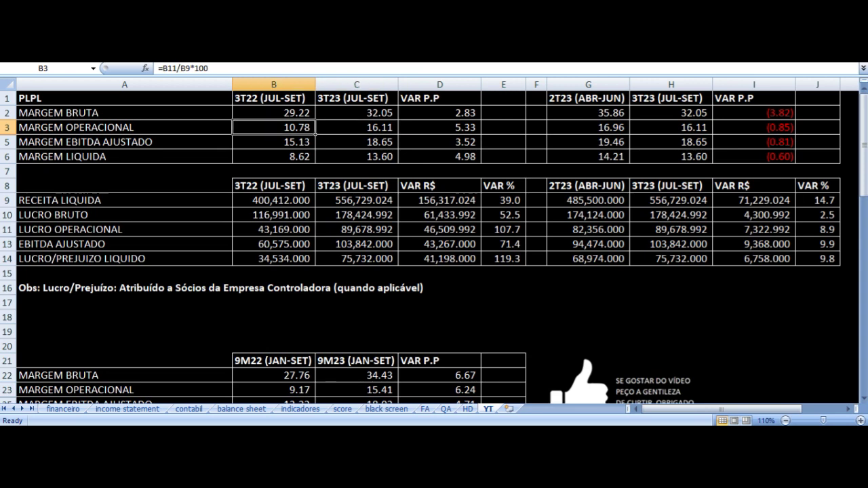
# Examine the adjusted EBITDA and net margins for 3T22 and 3T23 and their percentage-point variations.
pyautogui.press('Up')
pyautogui.press('Up')
pyautogui.press('Right')
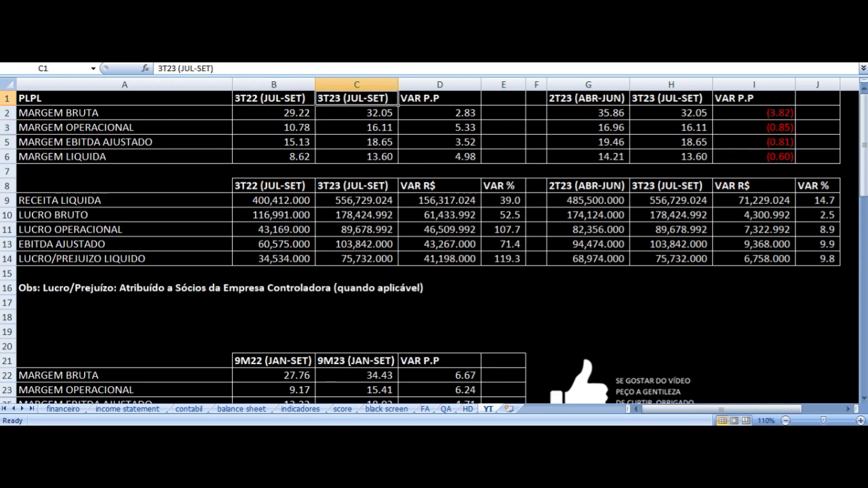
pyautogui.press('Down')
pyautogui.press('Down')
pyautogui.press('Down')
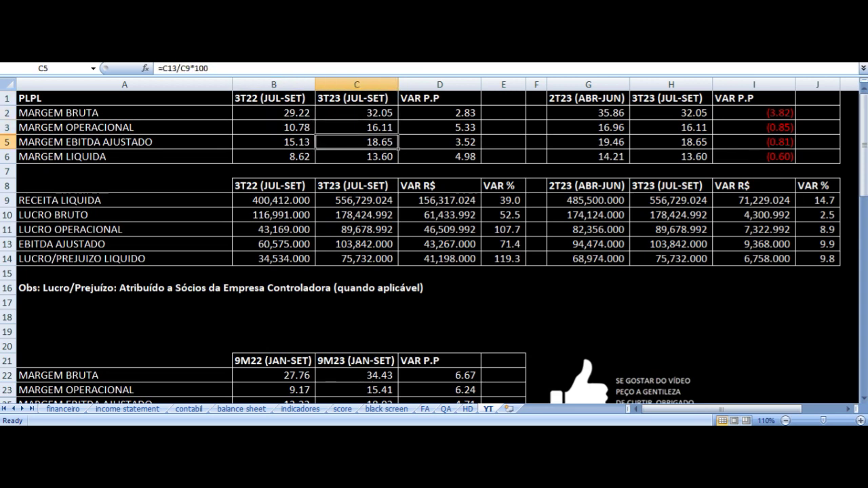
pyautogui.press('Right')
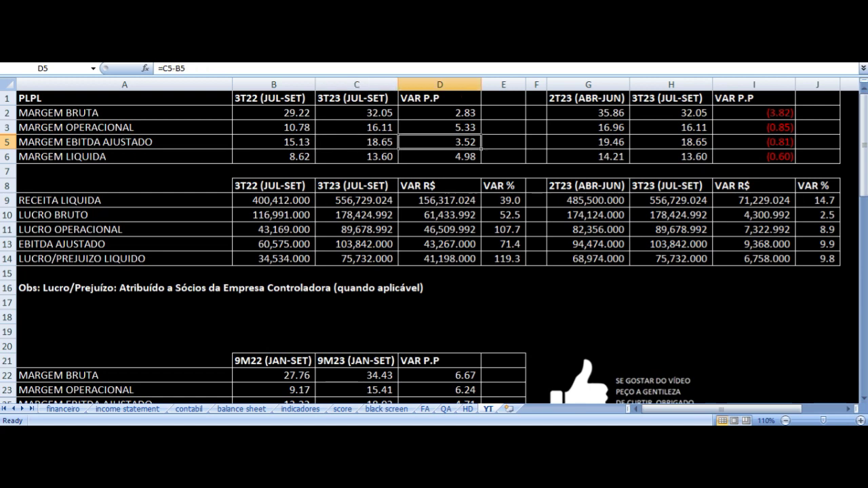
pyautogui.press('Down')
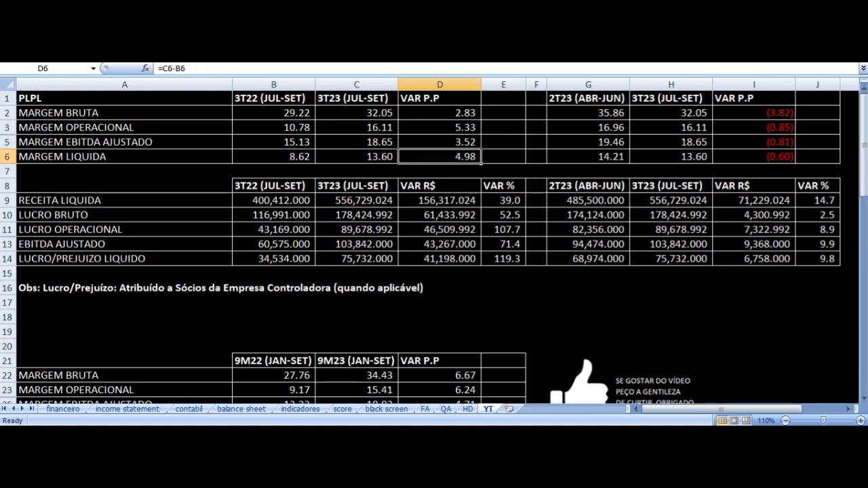
pyautogui.press('Left')
pyautogui.press('Left')
pyautogui.press('Left')
pyautogui.press('Right')
pyautogui.press('Right')
pyautogui.press('Right')
pyautogui.press('Right')
pyautogui.press('Left')
# Examine net revenue for 3T22 and 3T23 along with its variation in R$ and percent.
pyautogui.press('Down')
pyautogui.press('Down')
pyautogui.press('Down')
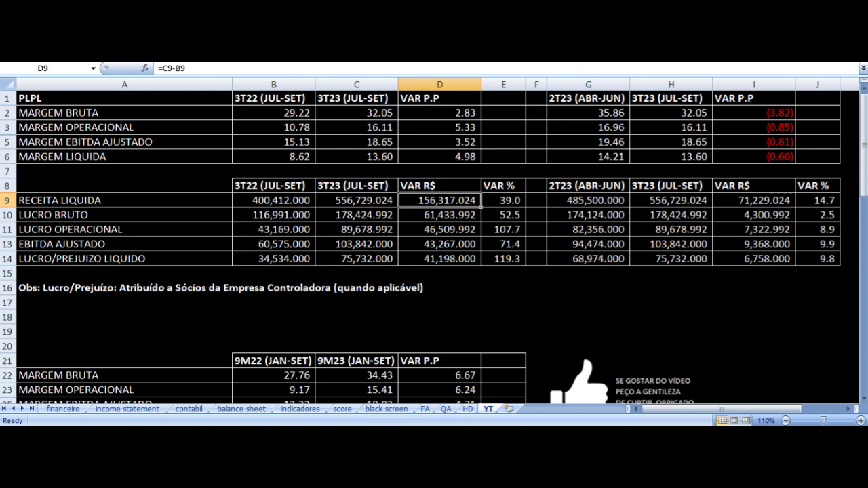
pyautogui.press('Left')
pyautogui.press('Left')
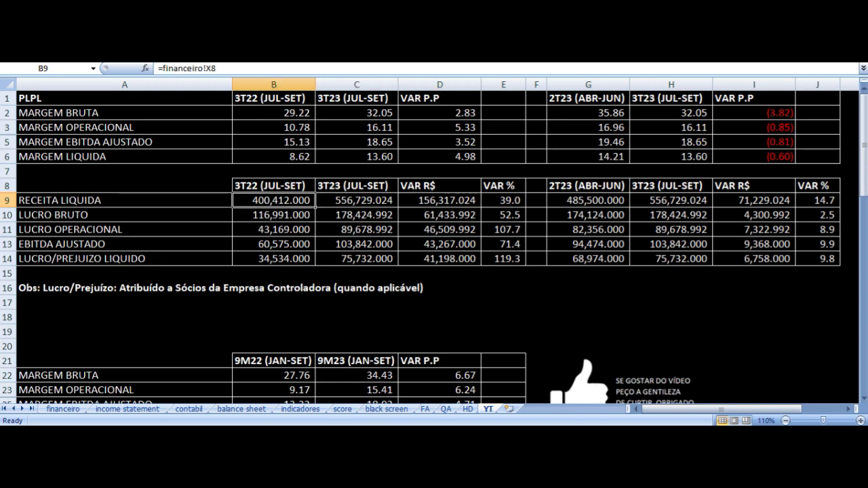
pyautogui.press('Right')
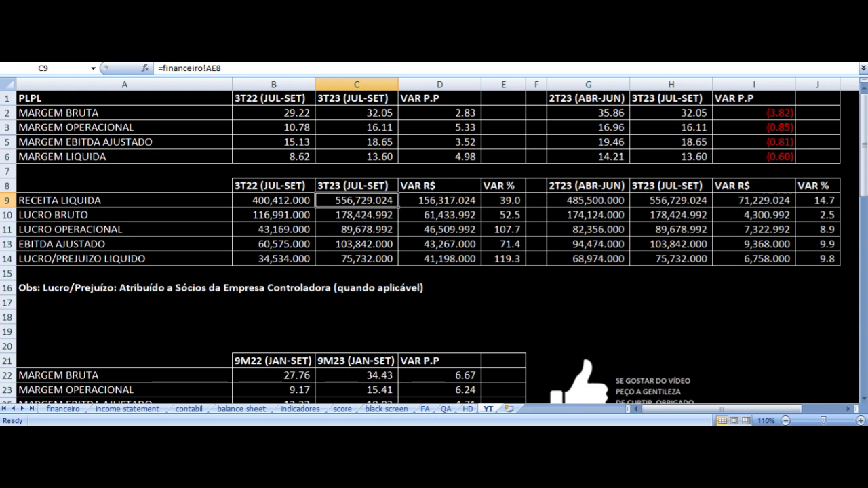
pyautogui.press('Right')
pyautogui.press('Right')
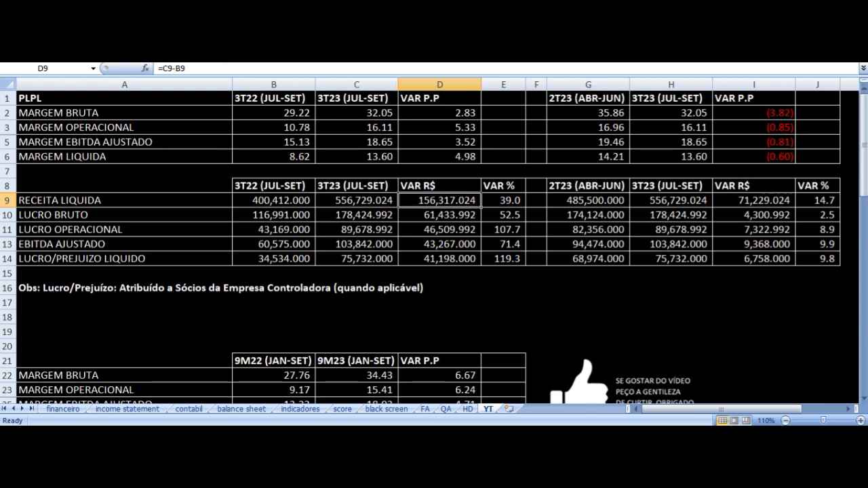
# Review the 3T22 to 3T23 percentage variations from gross profit through net profit, including both quarters' net profit.
pyautogui.press('Down')
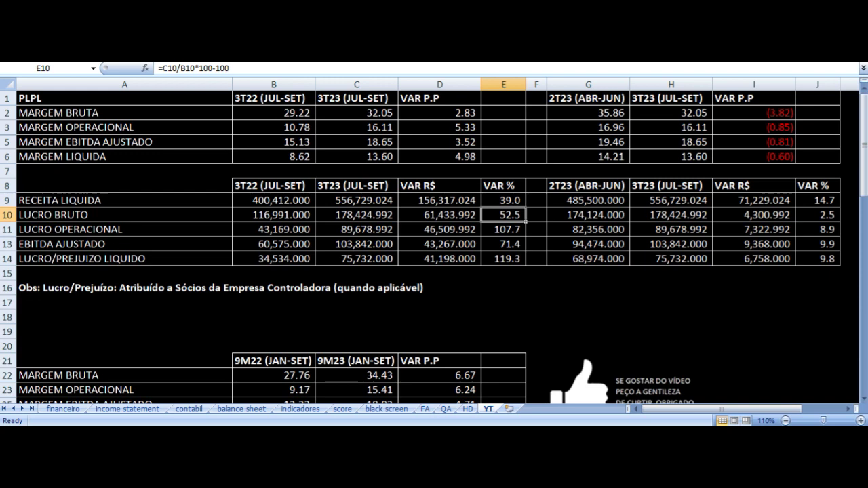
pyautogui.press('Down')
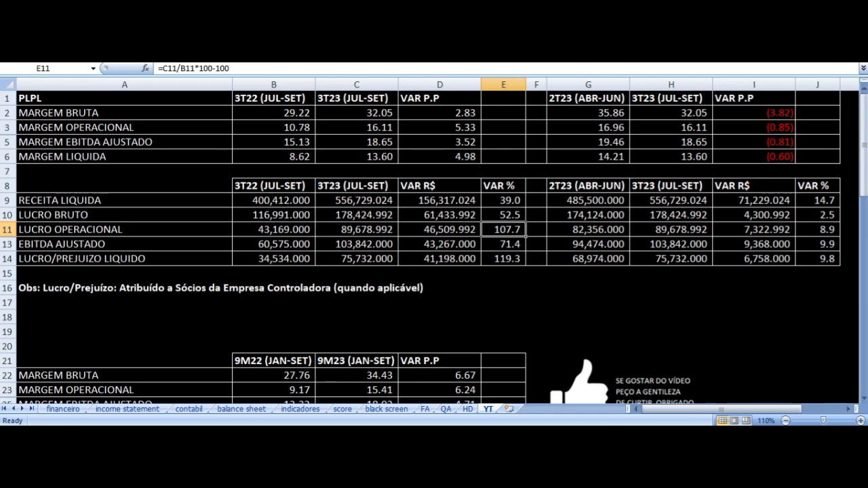
pyautogui.press('Down')
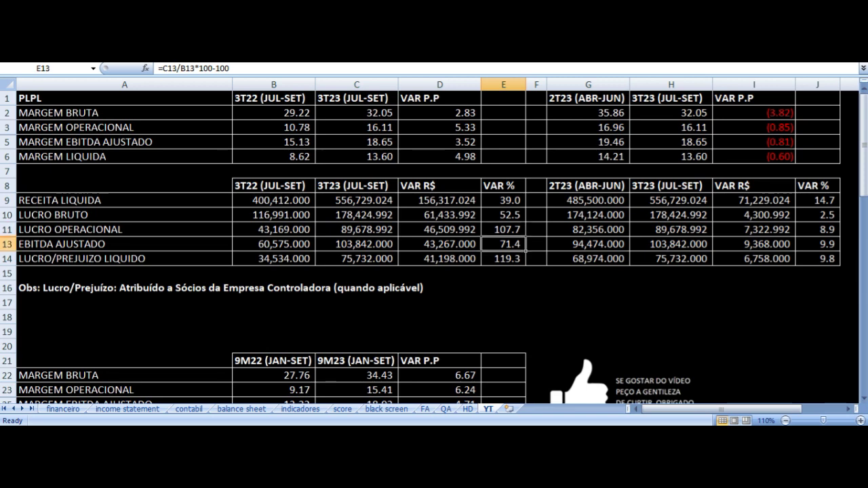
pyautogui.press('Down')
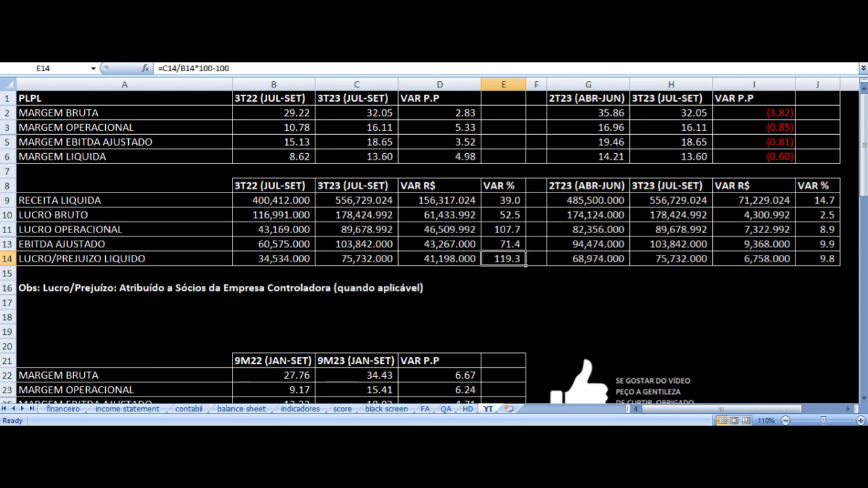
pyautogui.press('Left')
pyautogui.press('Left')
pyautogui.press('Left')
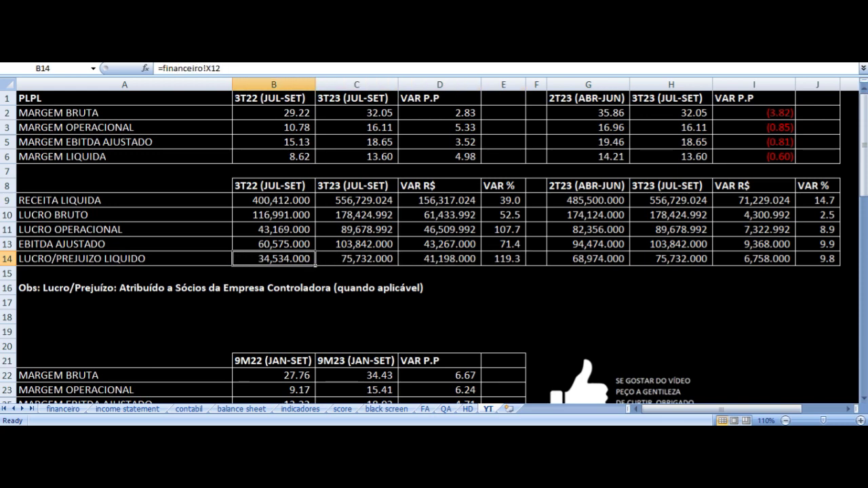
pyautogui.press('Right')
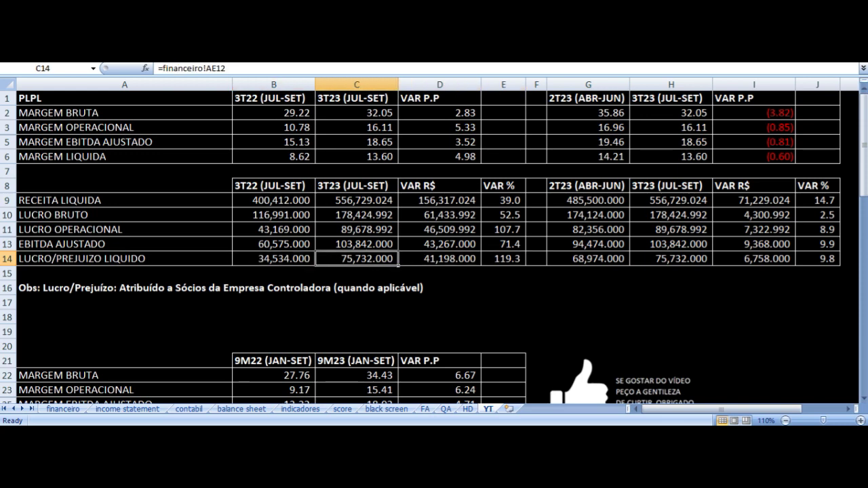
pyautogui.press('Right')
pyautogui.press('Right')
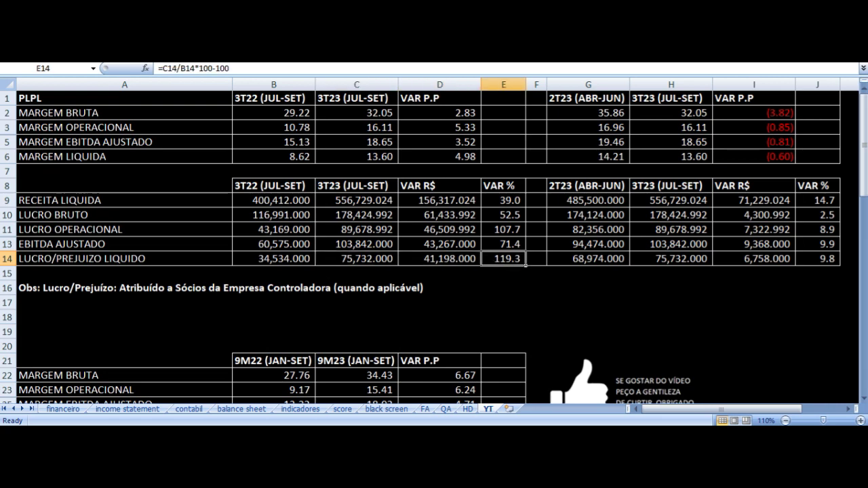
# Review the percentage-point variations of the four margins between 2T23 and 3T23.
pyautogui.click(604, 98)
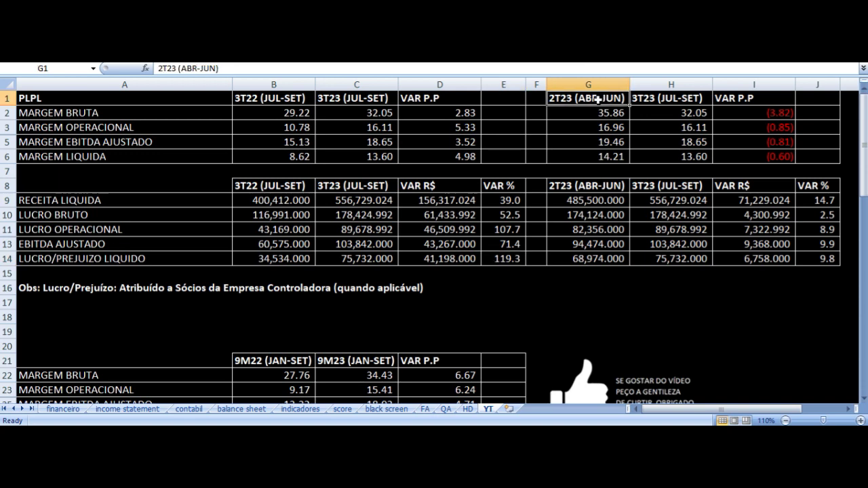
pyautogui.press('Down')
pyautogui.press('Right')
pyautogui.press('Right')
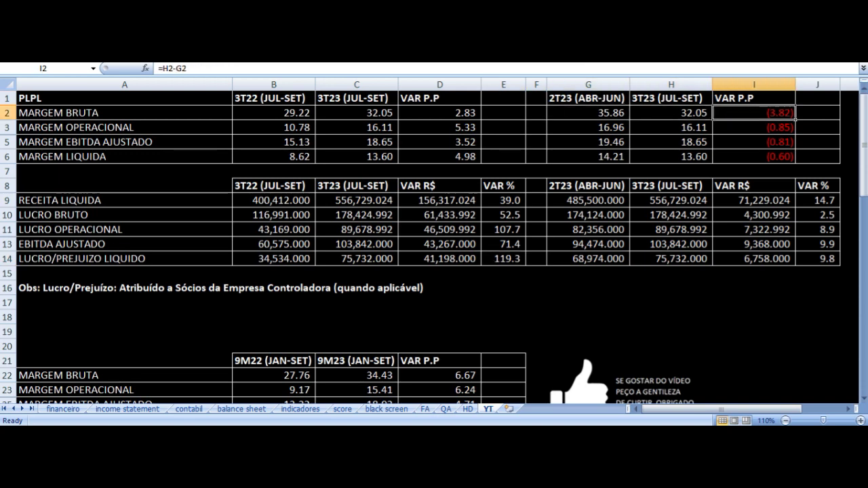
pyautogui.press('Down')
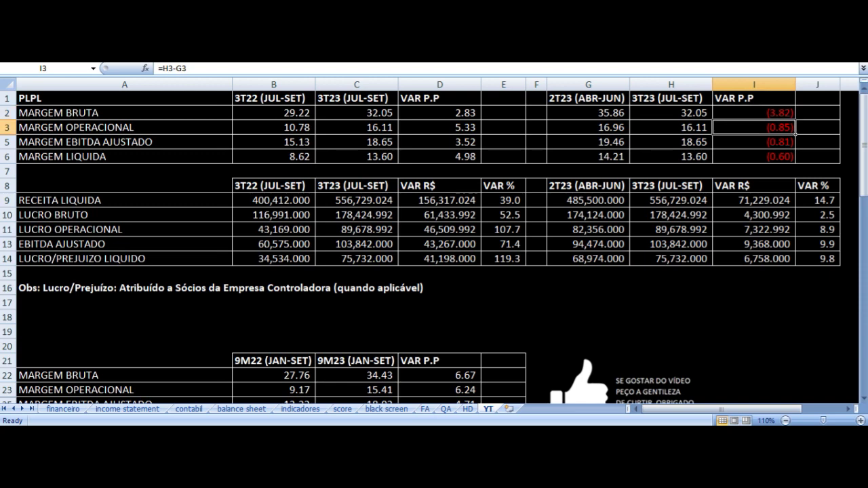
pyautogui.press('Down')
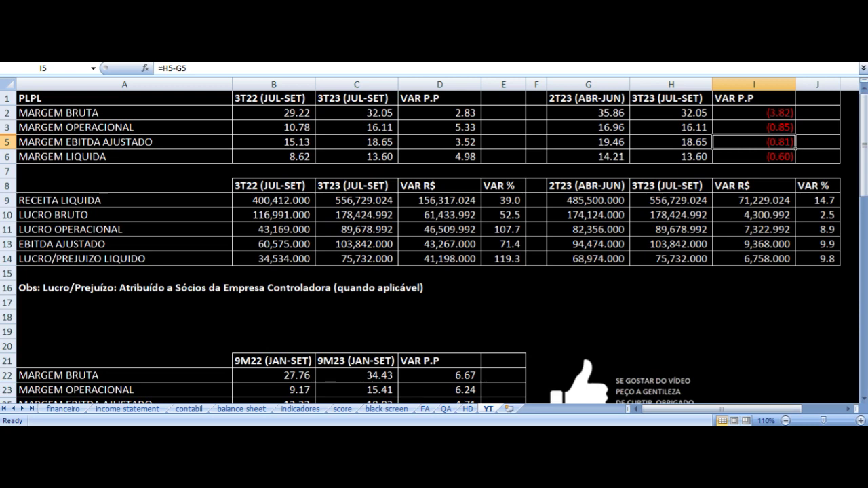
pyautogui.press('Down')
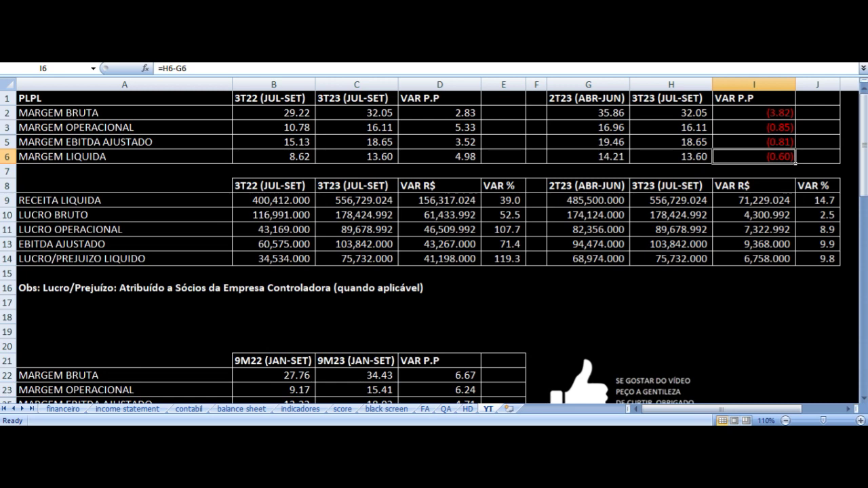
# Examine net revenue for 2T23 and 3T23 along with its variation in R$ and percent.
pyautogui.press('Down')
pyautogui.press('Down')
pyautogui.press('Down')
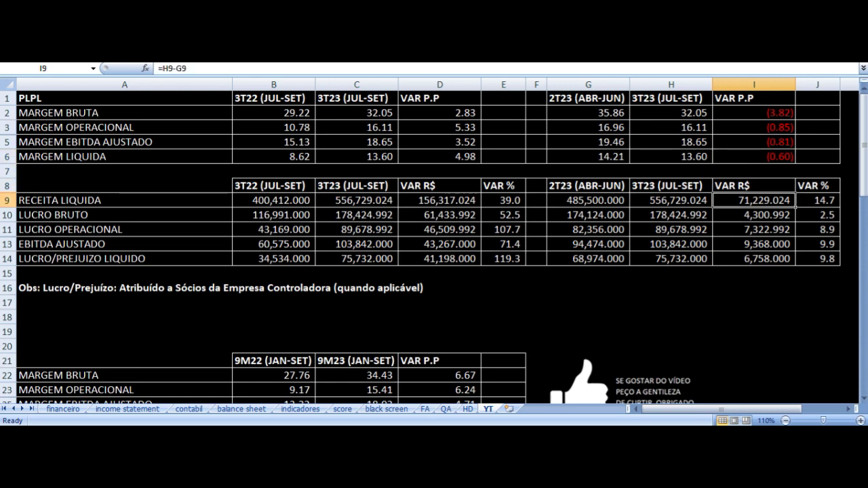
pyautogui.press('Right')
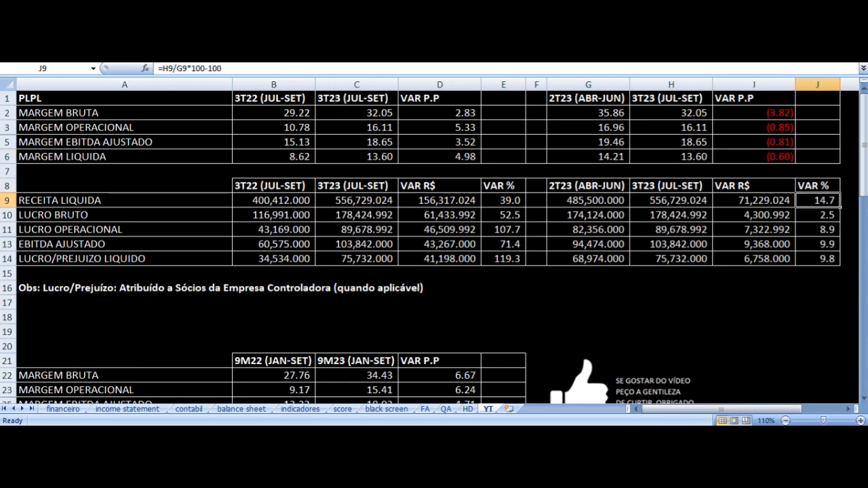
pyautogui.press('Left')
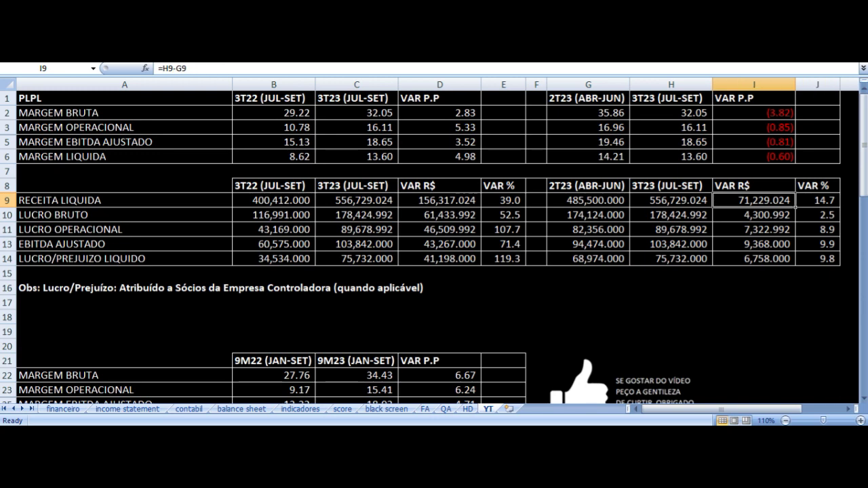
pyautogui.press('Left')
pyautogui.press('Left')
pyautogui.press('Left')
pyautogui.press('Right')
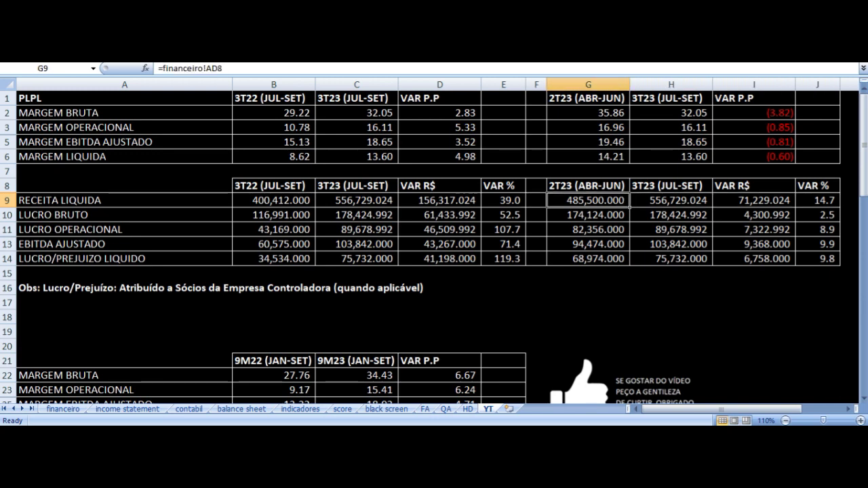
pyautogui.press('Right')
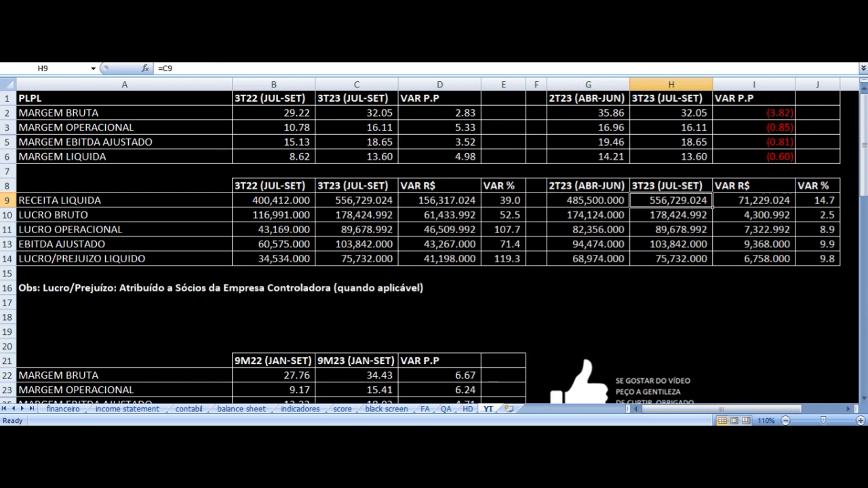
# Review the 2T23 to 3T23 percentage variations of gross profit, operating profit, adjusted EBITDA and net profit.
pyautogui.press('Down')
pyautogui.press('Right')
pyautogui.press('Right')
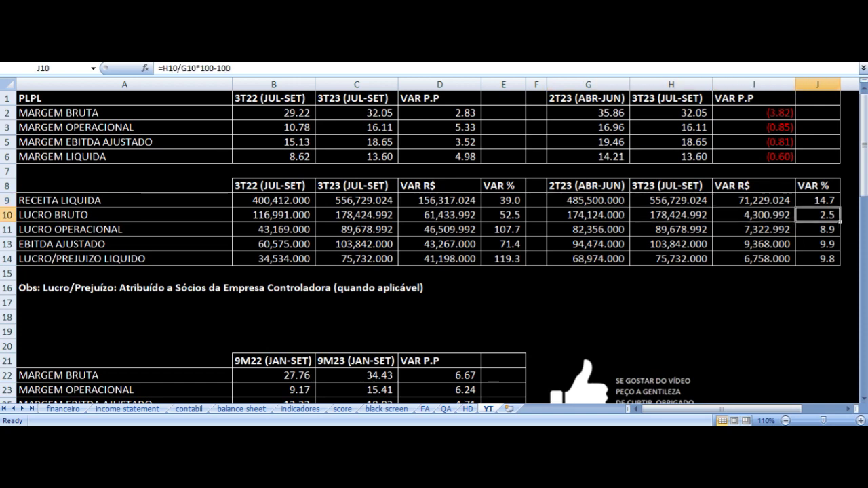
pyautogui.press('Down')
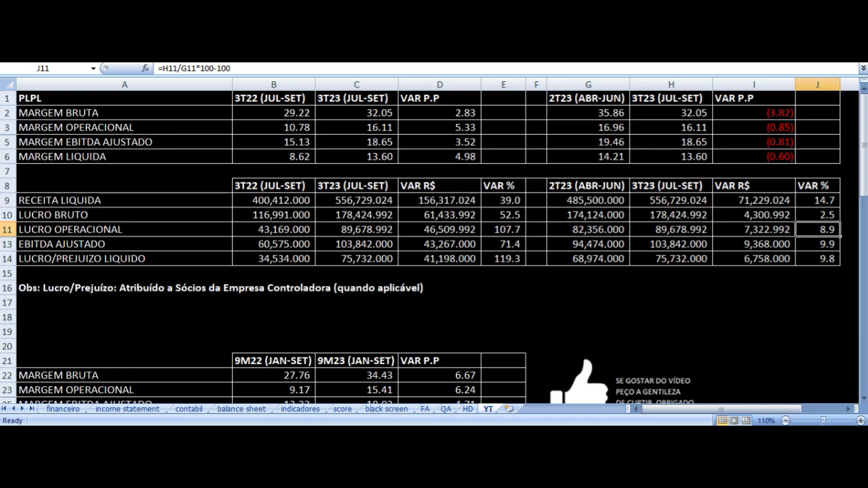
pyautogui.press('Down')
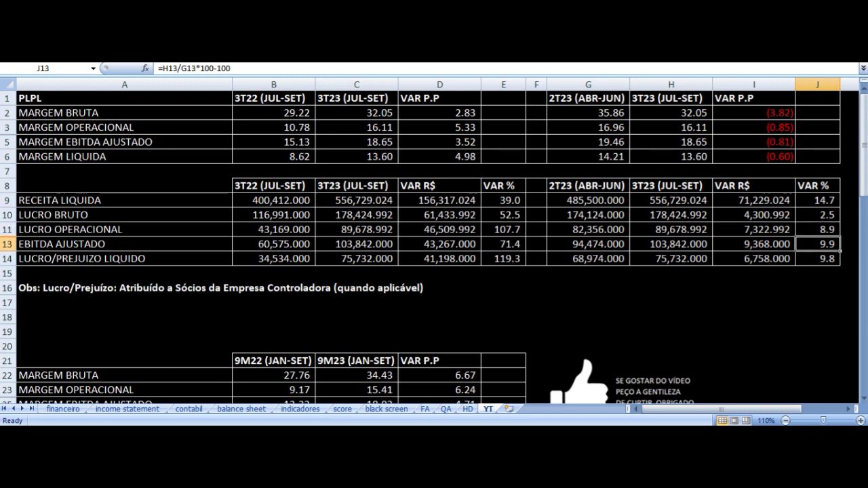
pyautogui.press('Down')
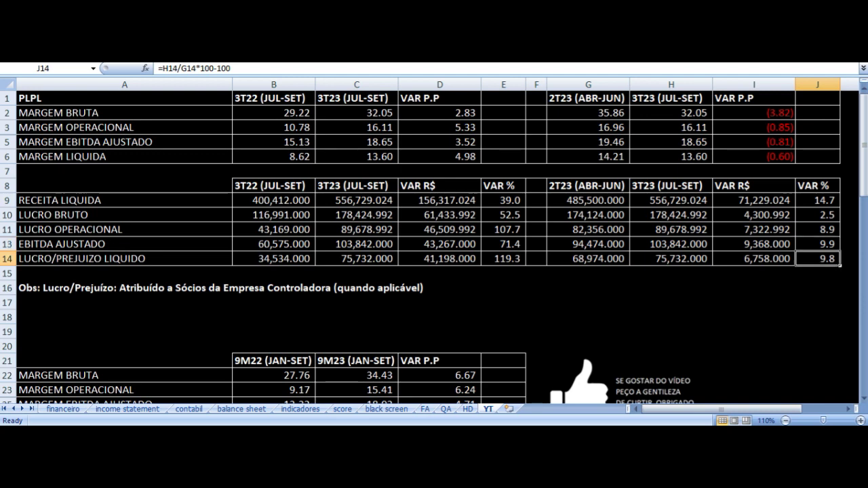
# Examine net profit for 2T23 and 3T23 along with its variation in R$.
pyautogui.press('Left')
pyautogui.press('Left')
pyautogui.press('Left')
pyautogui.press('Left')
pyautogui.press('Right')
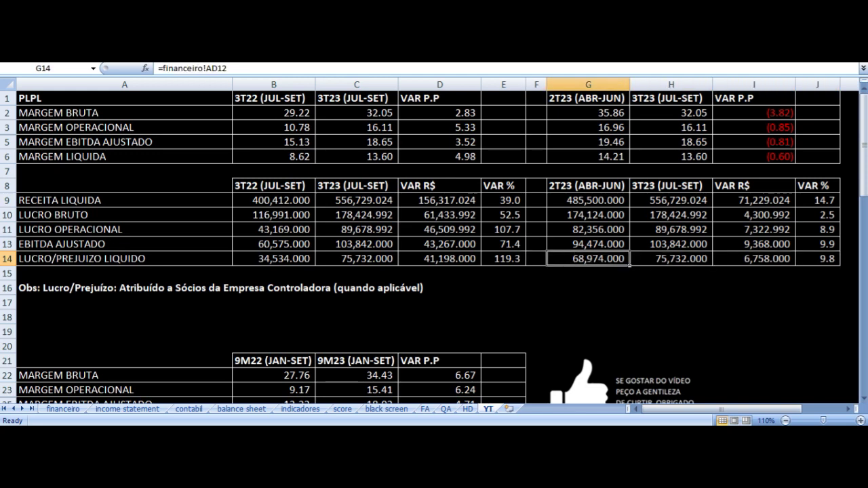
pyautogui.press('Right')
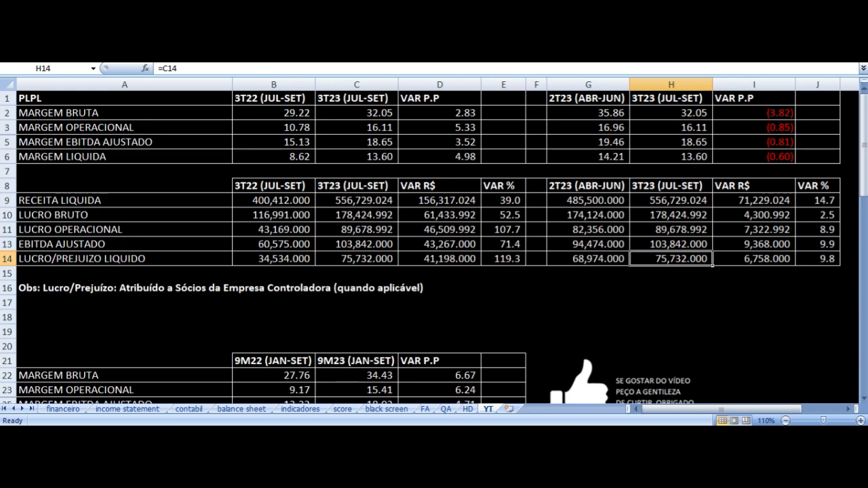
pyautogui.press('Right')
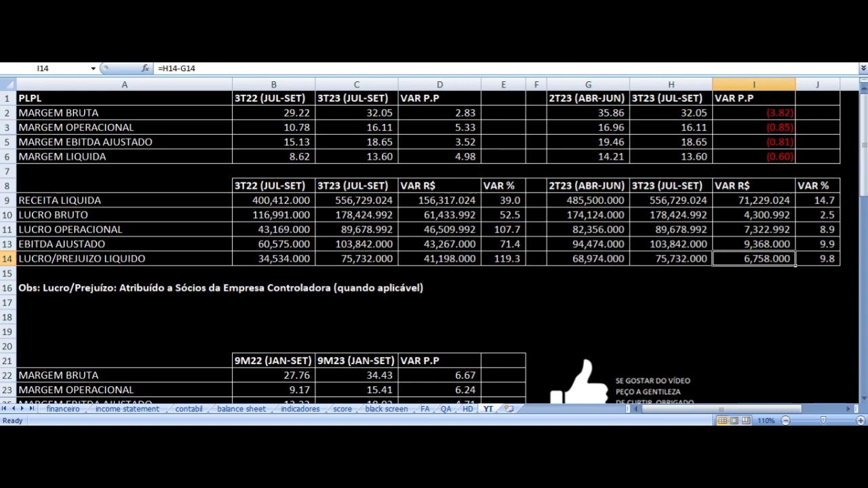
# Compare the four 2T23 and 3T23 margins and their variations, focusing on the net margin of both quarters.
pyautogui.moveTo(612, 114); pyautogui.dragTo(738, 157)
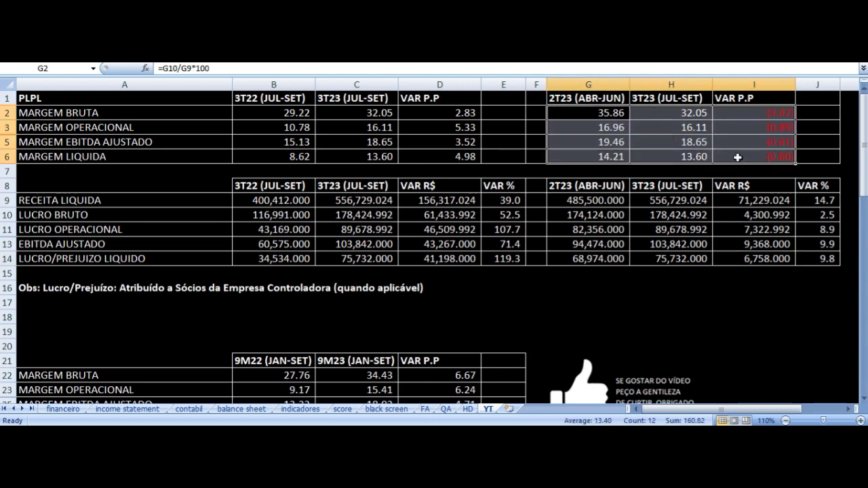
pyautogui.click(594, 159)
pyautogui.click(677, 157)
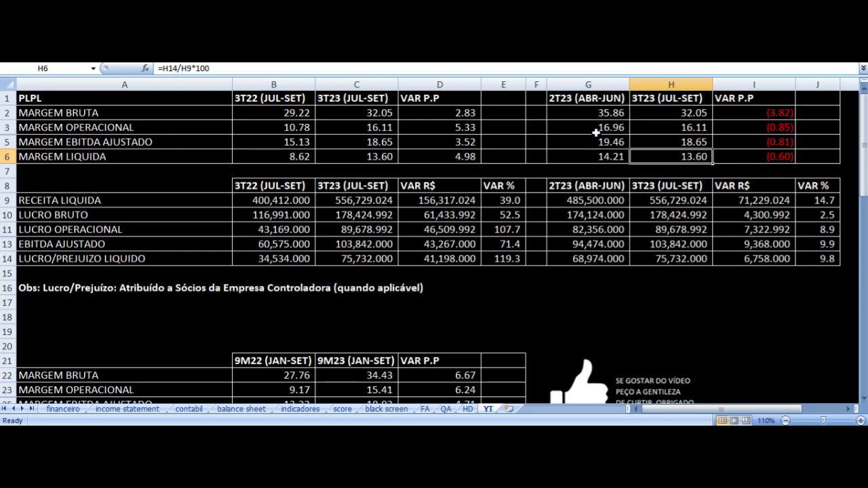
# Examine the gross margin for 9M22 and 9M23 and its percentage-point variation.
pyautogui.scroll(-5, 410, 226)
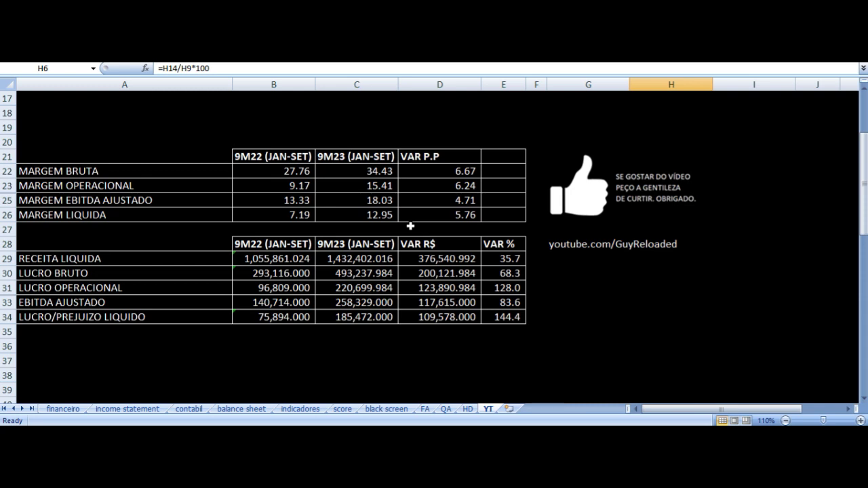
pyautogui.click(341, 170)
pyautogui.click(273, 171)
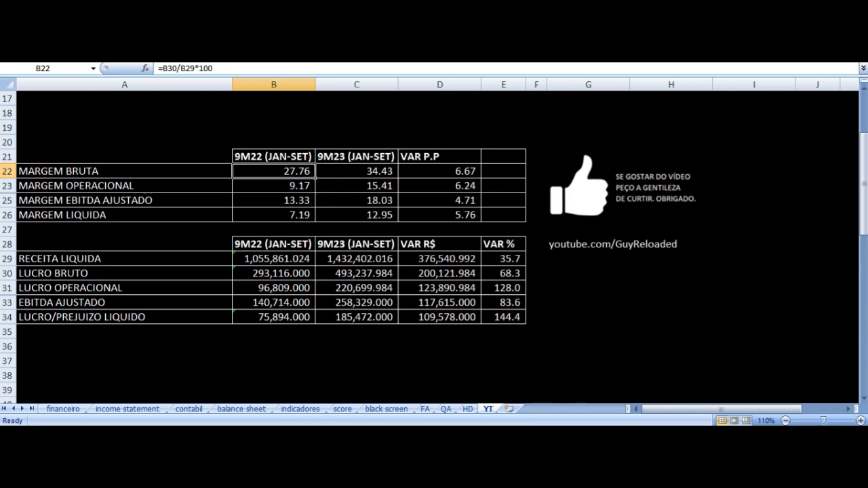
pyautogui.click(273, 156)
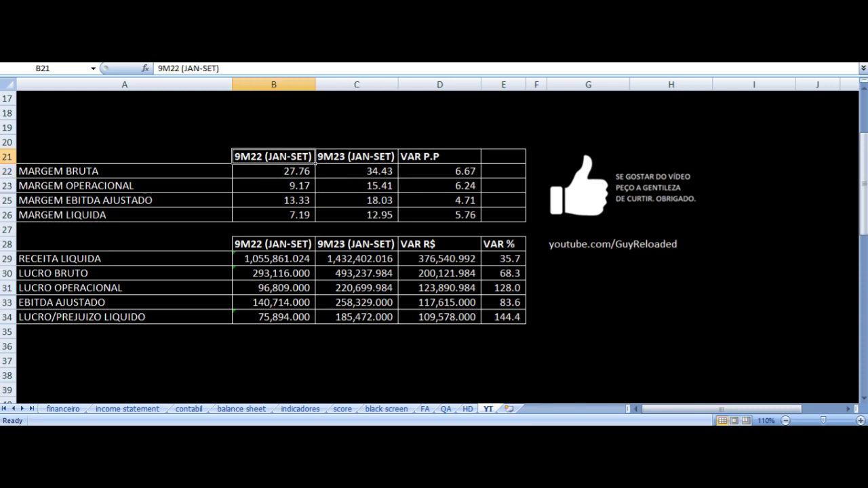
pyautogui.click(356, 156)
pyautogui.press('Down')
pyautogui.press('Left')
pyautogui.press('Left')
pyautogui.press('Right')
pyautogui.press('Right')
pyautogui.press('Right')
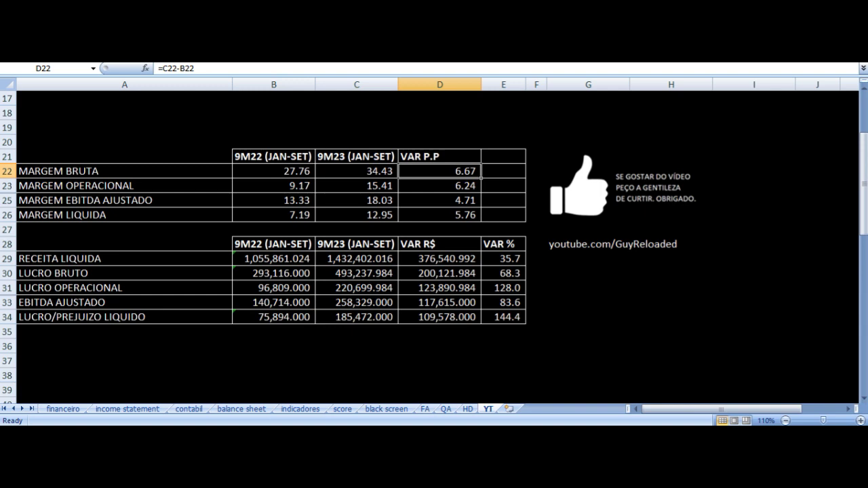
# Check the percentage-point variations of the operating and adjusted EBITDA margins between 9M22 and 9M23.
pyautogui.press('Up')
pyautogui.press('Down')
pyautogui.press('Down')
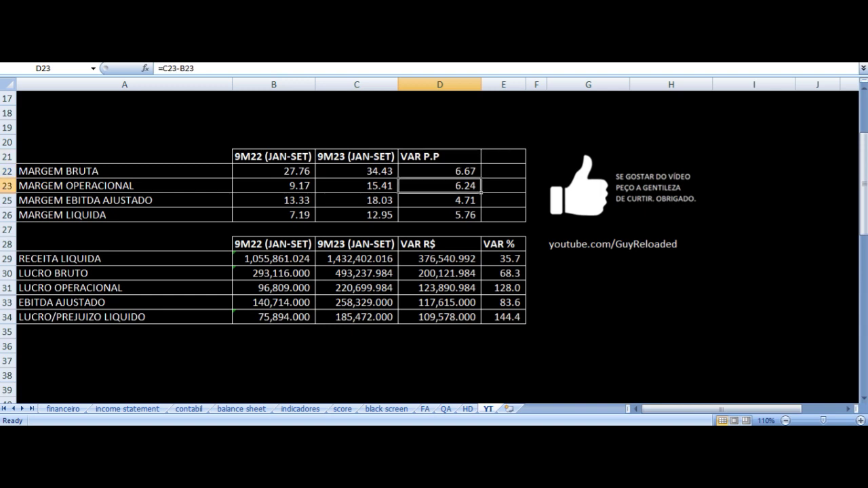
pyautogui.press('Up')
pyautogui.press('Up')
pyautogui.press('Down')
pyautogui.press('Down')
pyautogui.press('Down')
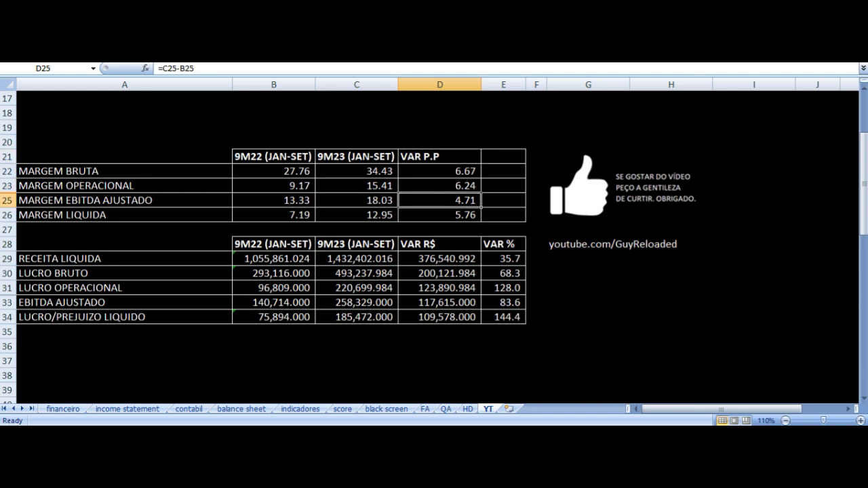
# Check the net margin's percentage-point variation between 9M22 and 9M23 against the other margins' variations.
pyautogui.press('Up')
pyautogui.press('Up')
pyautogui.press('Up')
pyautogui.press('Down')
pyautogui.press('Down')
pyautogui.press('Down')
pyautogui.press('Down')
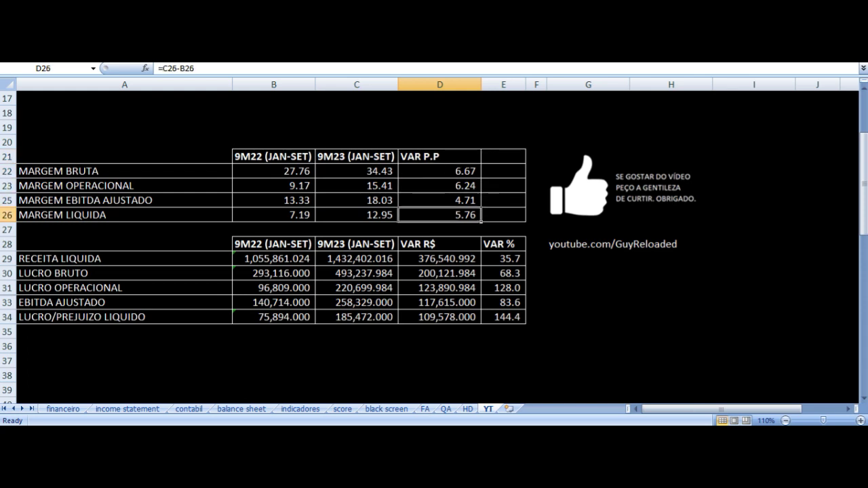
pyautogui.press('Up')
pyautogui.press('Up')
pyautogui.press('Up')
pyautogui.press('Up')
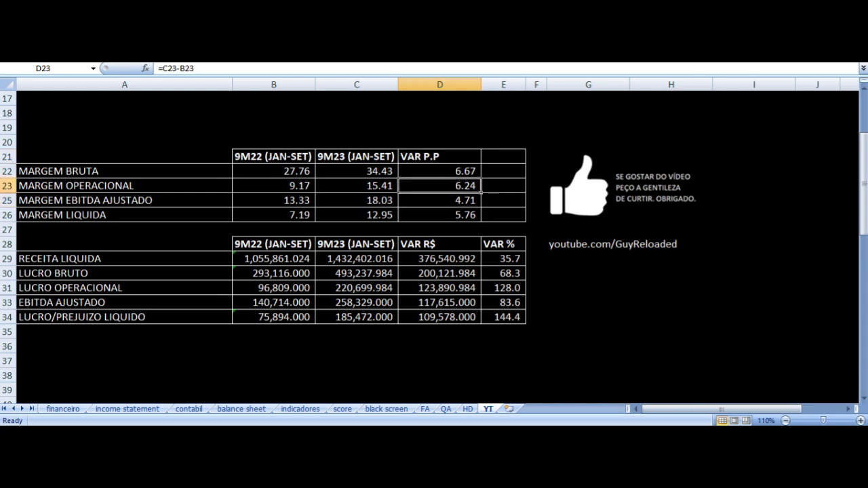
# Examine net revenue for 9M22 and 9M23 along with its variation in R$ and percent.
pyautogui.press('Down')
pyautogui.press('Down')
pyautogui.press('Down')
pyautogui.press('Down')
pyautogui.press('Down')
pyautogui.press('Down')
pyautogui.press('Down')
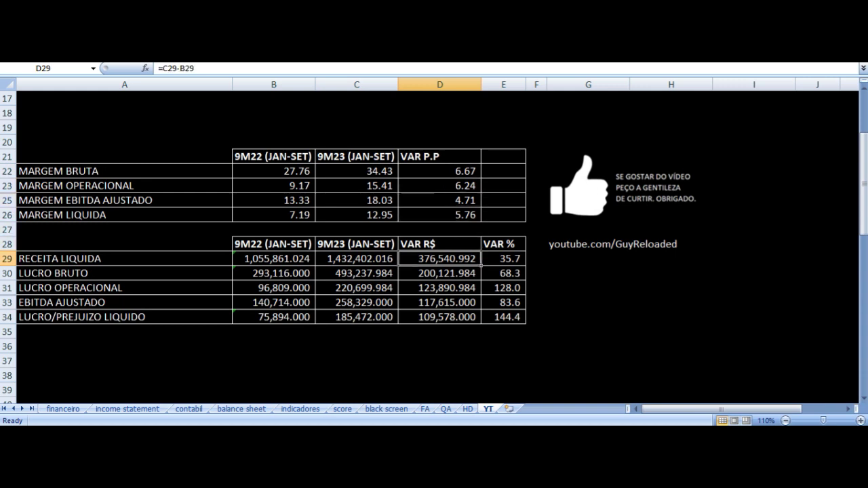
pyautogui.press('Right')
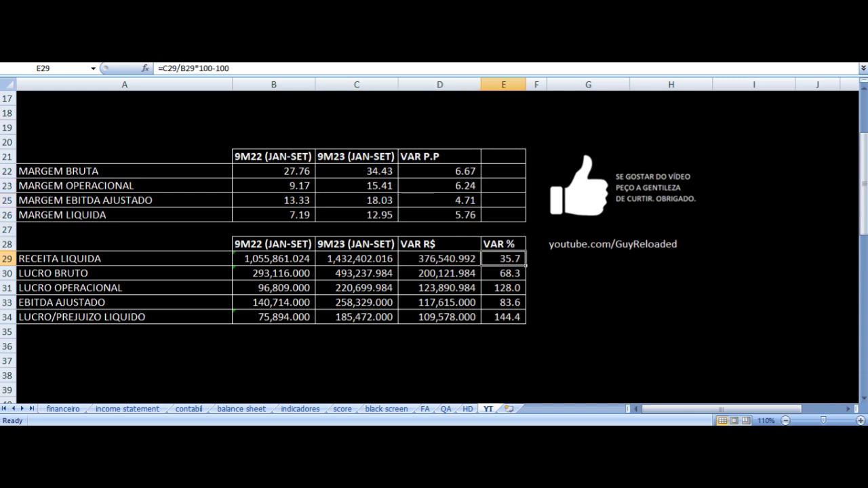
pyautogui.press('Left')
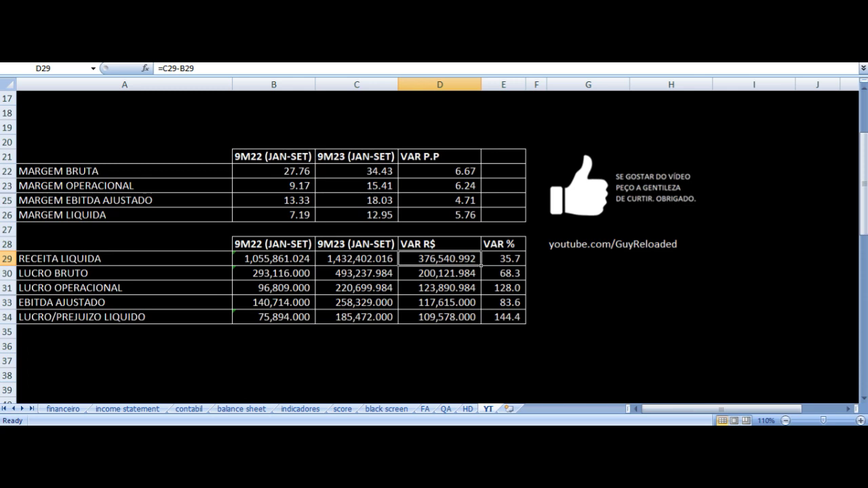
pyautogui.press('Left')
pyautogui.press('Left')
pyautogui.press('Left')
pyautogui.press('Right')
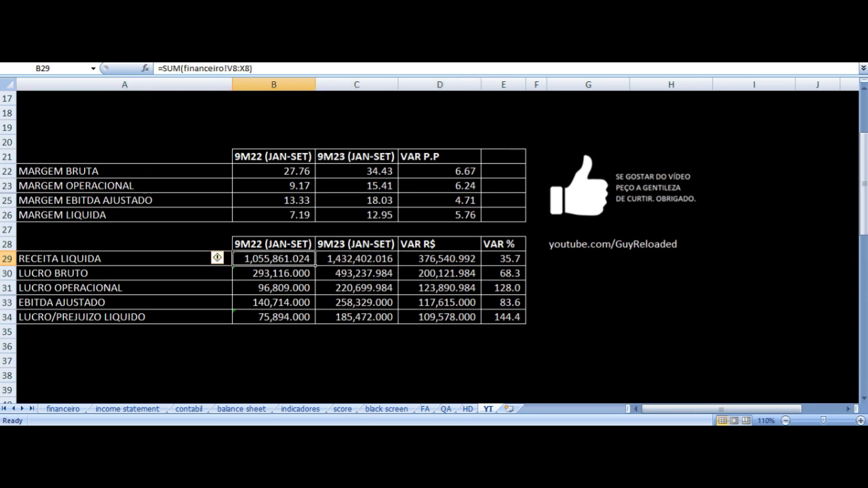
pyautogui.press('Right')
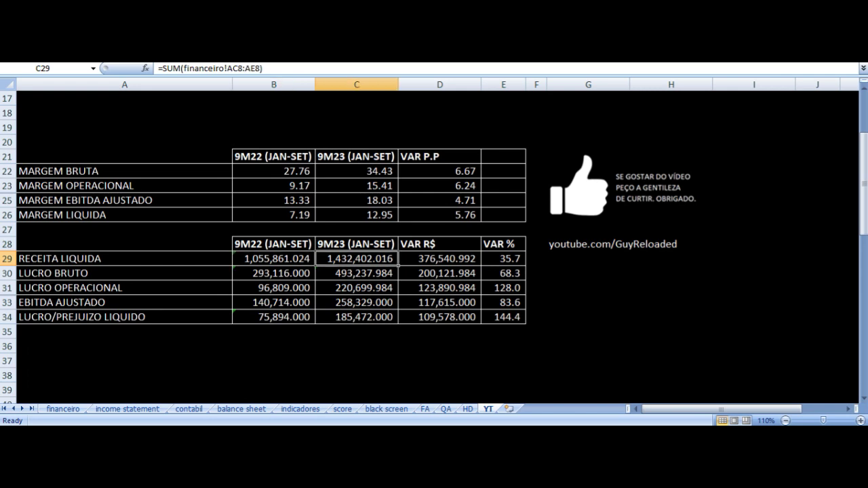
# Review the 9M22 to 9M23 variations from gross profit through net profit.
pyautogui.press('Down')
pyautogui.press('Right')
pyautogui.press('Right')
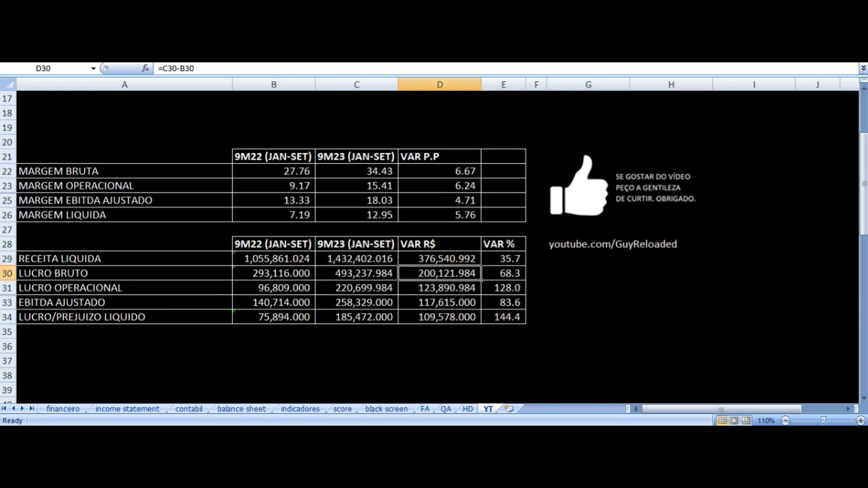
pyautogui.press('Down')
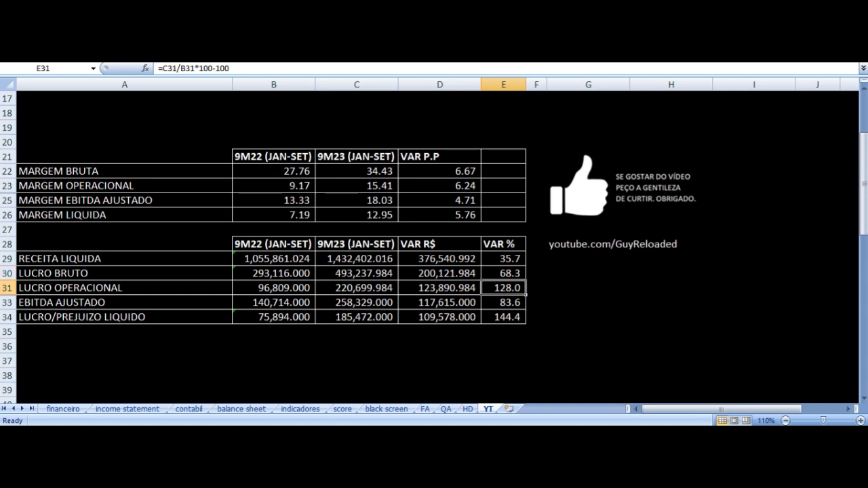
pyautogui.click(439, 302)
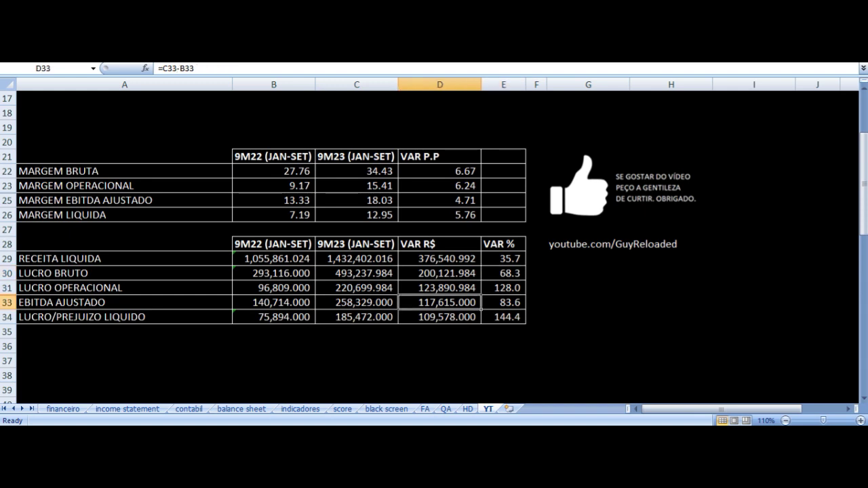
pyautogui.click(503, 303)
pyautogui.press('Down')
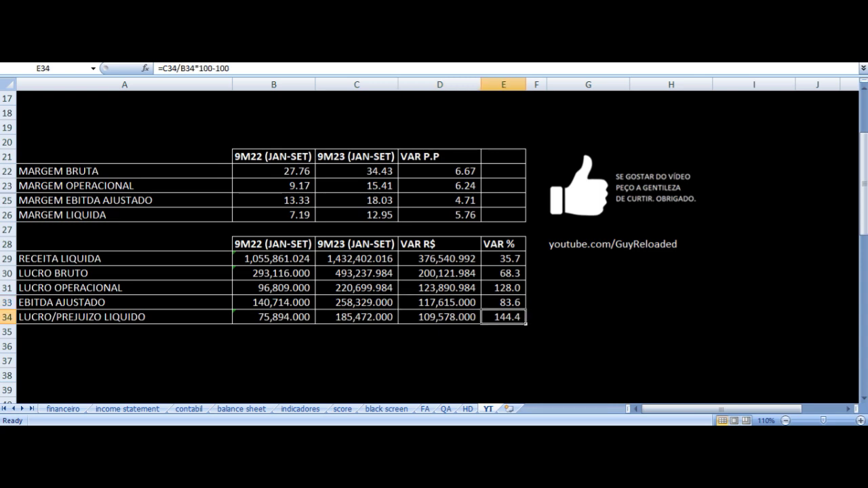
# Examine net profit for 9M22 and 9M23 along with its variation in R$ and percent.
pyautogui.press('Left')
pyautogui.press('Left')
pyautogui.press('Left')
pyautogui.press('Left')
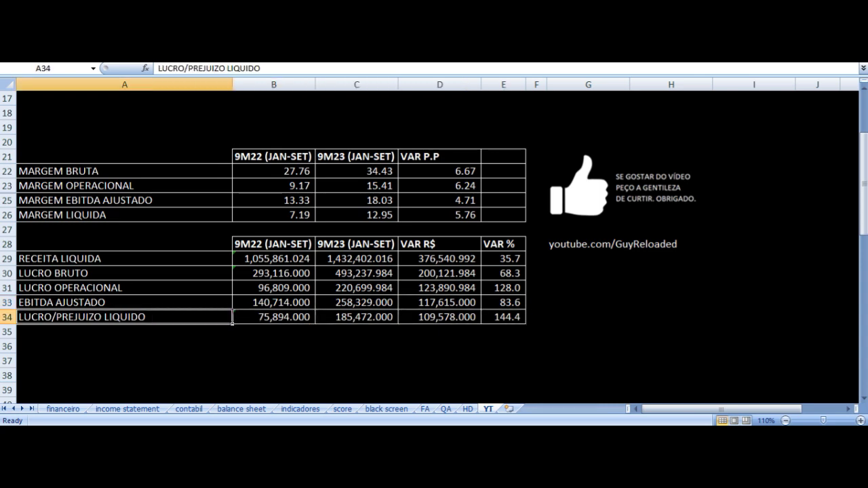
pyautogui.press('Right')
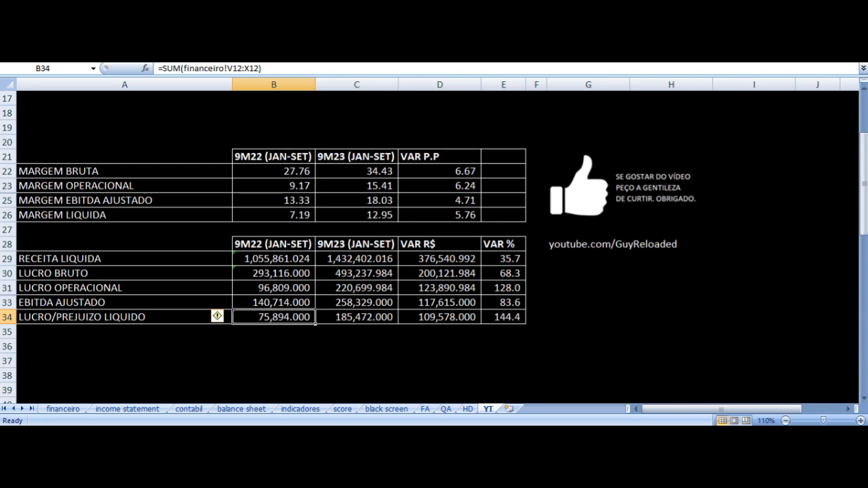
pyautogui.press('Right')
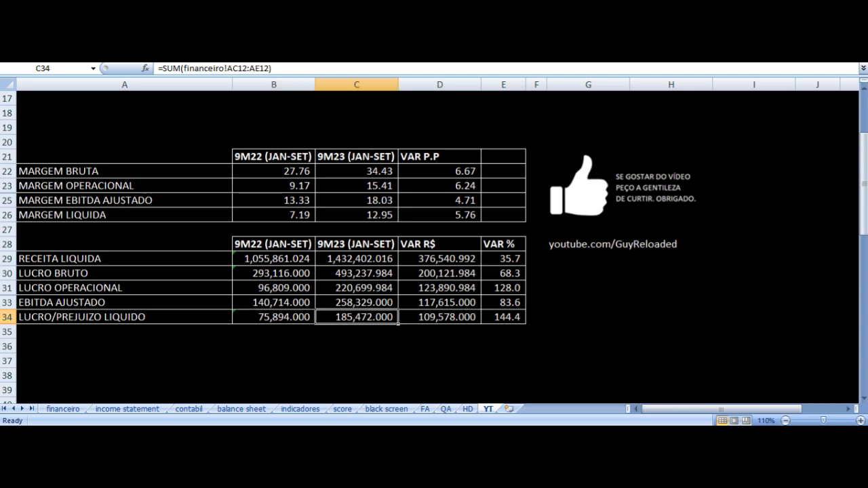
pyautogui.press('Right')
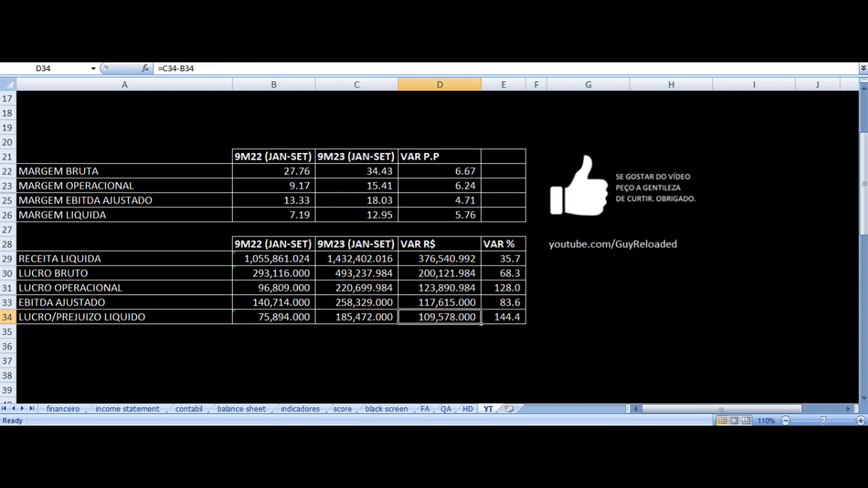
pyautogui.press('Right')
pyautogui.press('Left')
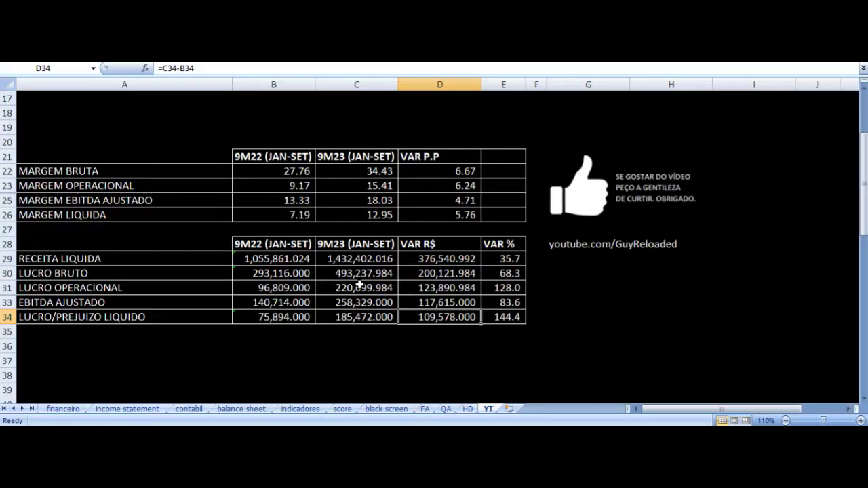
# Check the 12-month net revenue and 12-month net profit in the trailing results block.
pyautogui.scroll(-6, 360, 285)
pyautogui.scroll(-1, 360, 285)
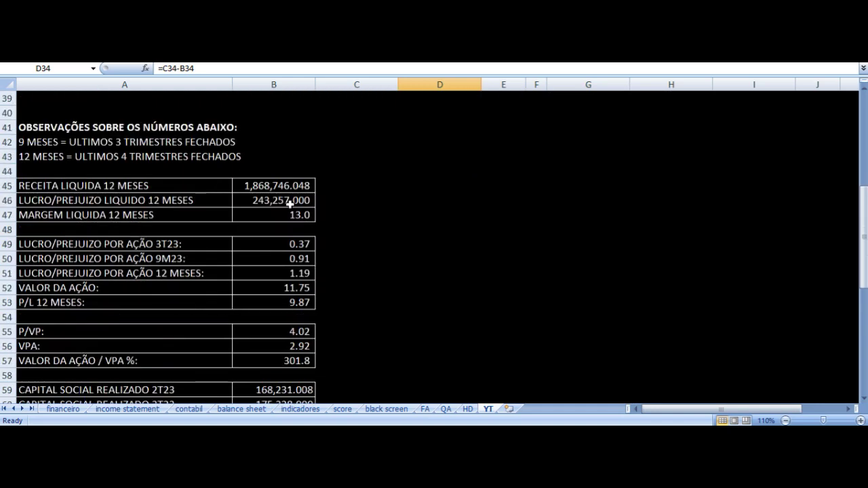
pyautogui.click(261, 185)
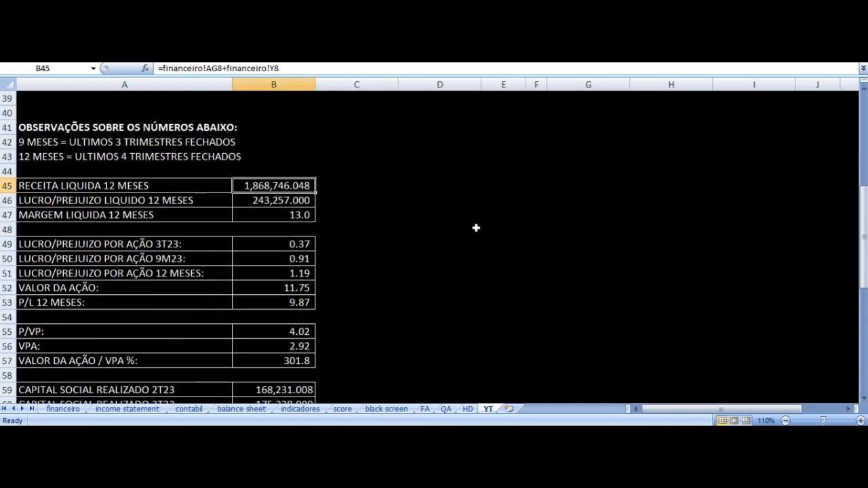
pyautogui.press('Left')
pyautogui.press('Right')
pyautogui.press('Down')
pyautogui.press('Left')
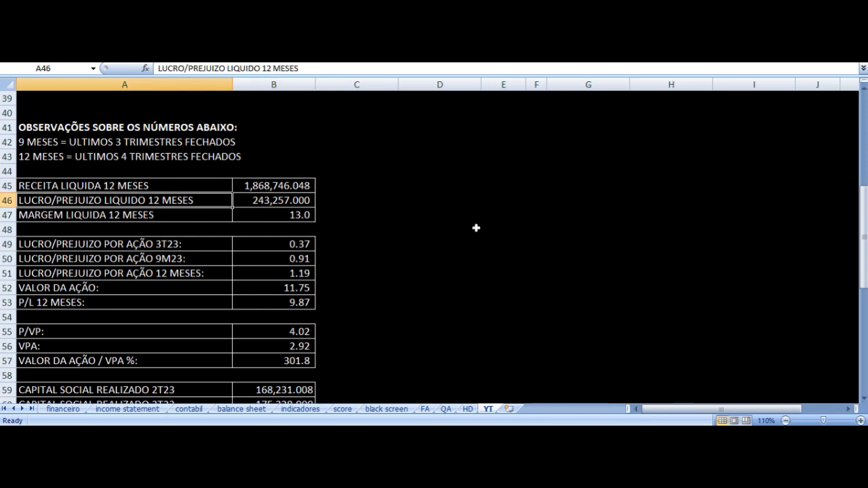
pyautogui.press('Right')
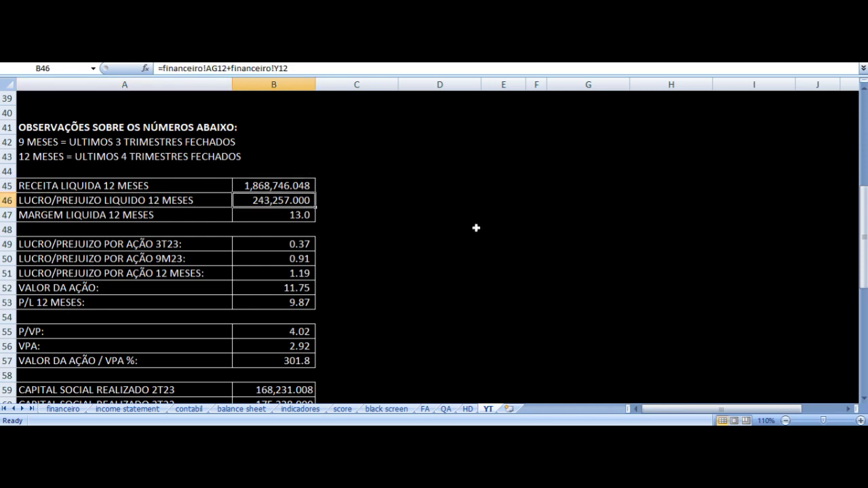
# Check the 12-month net margin and the earnings per share for 3T23, 9M23 and 12 months.
pyautogui.scroll(-1, 477, 228)
pyautogui.click(293, 170)
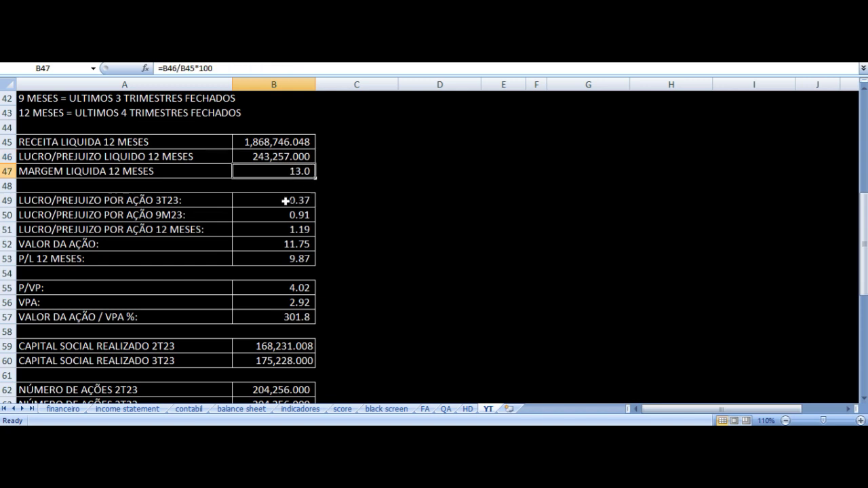
pyautogui.click(286, 201)
pyautogui.press('Left')
pyautogui.press('Right')
pyautogui.press('Down')
pyautogui.press('Left')
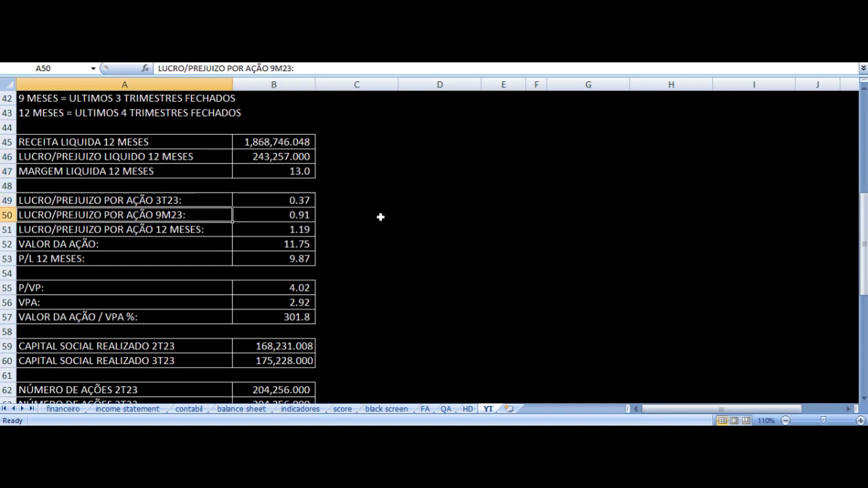
pyautogui.press('Right')
pyautogui.press('Down')
pyautogui.press('Left')
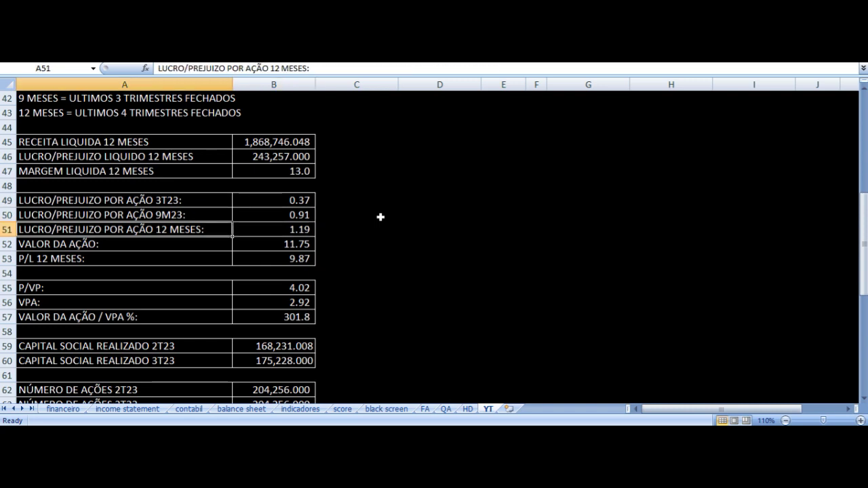
pyautogui.press('Right')
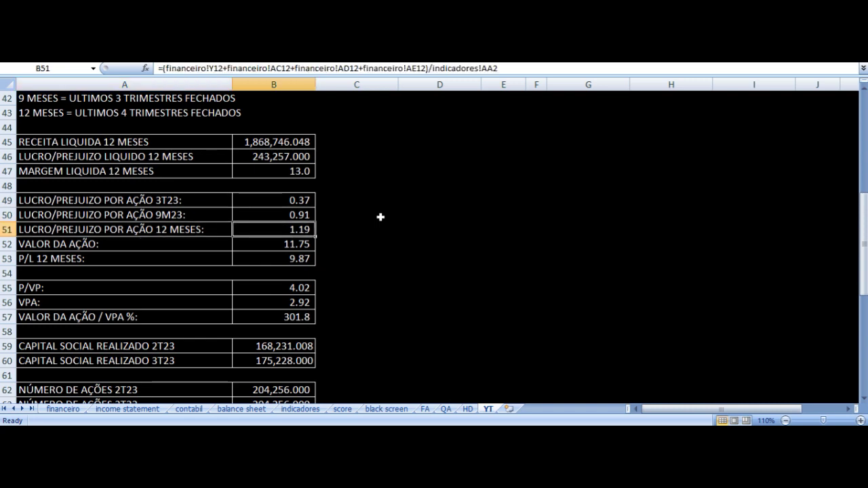
# Review the share price and the 12-month P/L ratio.
pyautogui.press('Down')
pyautogui.press('Left')
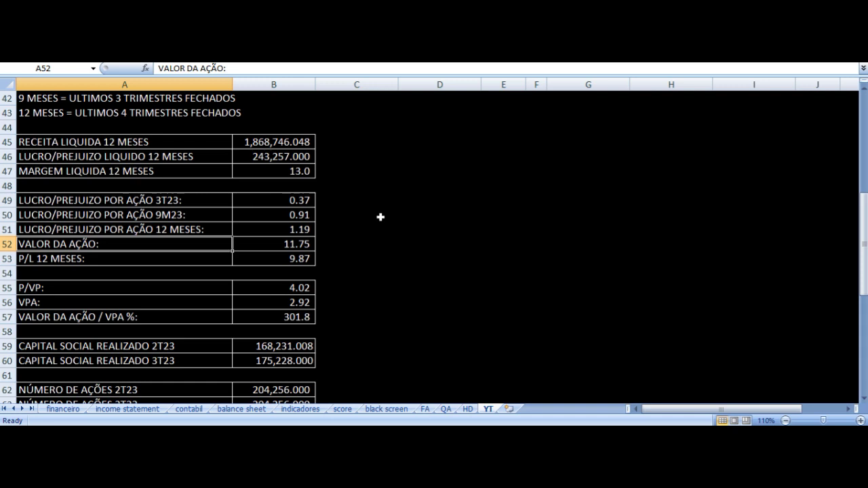
pyautogui.press('Right')
pyautogui.press('Down')
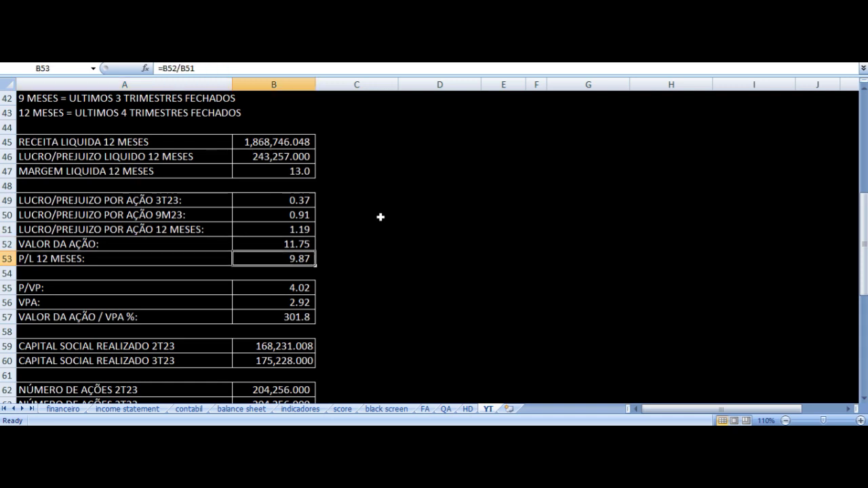
pyautogui.press('Left')
pyautogui.press('Right')
pyautogui.press('Left')
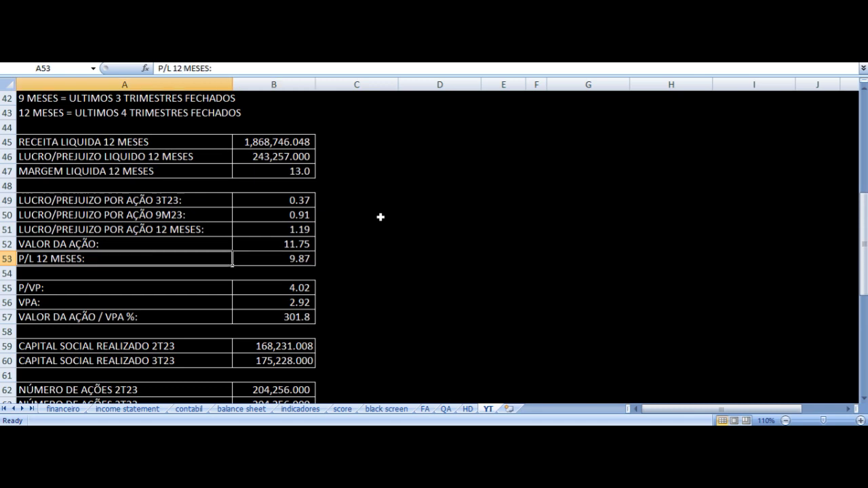
pyautogui.press('Right')
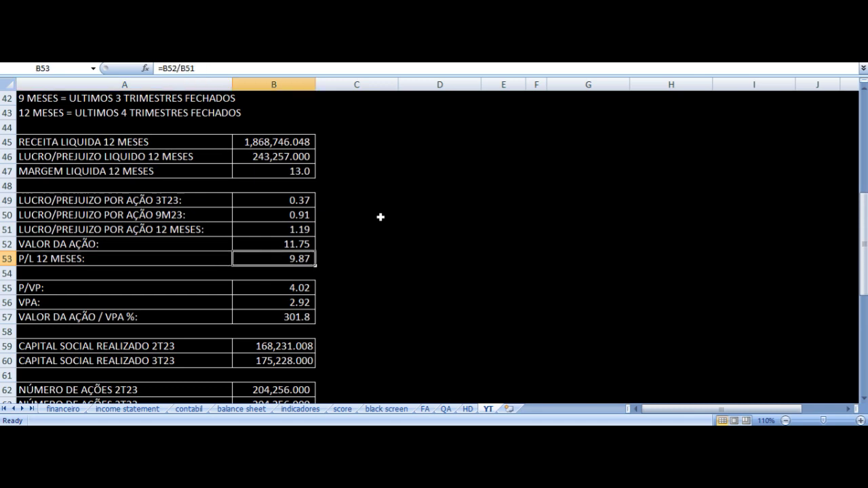
pyautogui.press('Down')
pyautogui.press('Up')
pyautogui.press('Down')
pyautogui.press('Up')
# Examine the P/VP ratio and the book value per share (VPA).
pyautogui.press('Down')
pyautogui.press('Down')
pyautogui.press('Left')
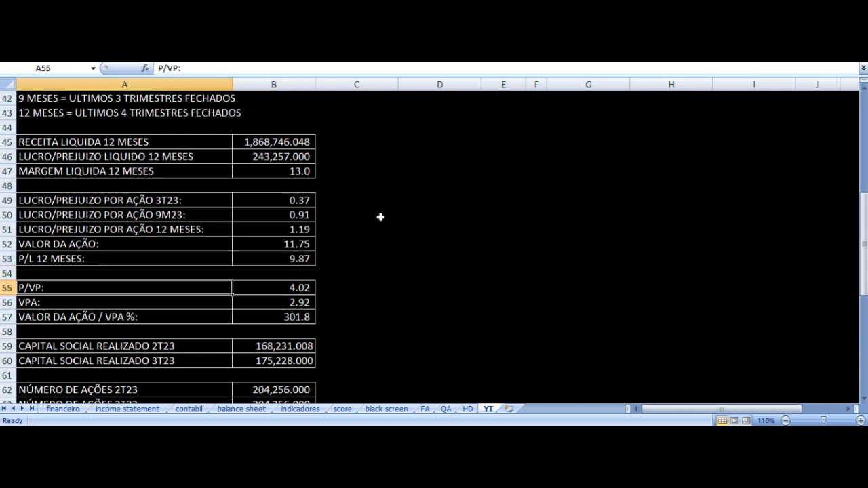
pyautogui.press('Right')
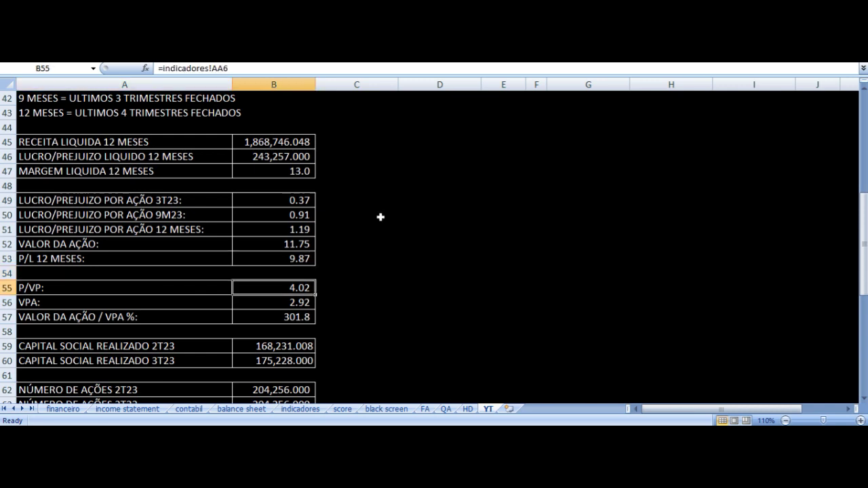
pyautogui.press('Down')
pyautogui.press('Left')
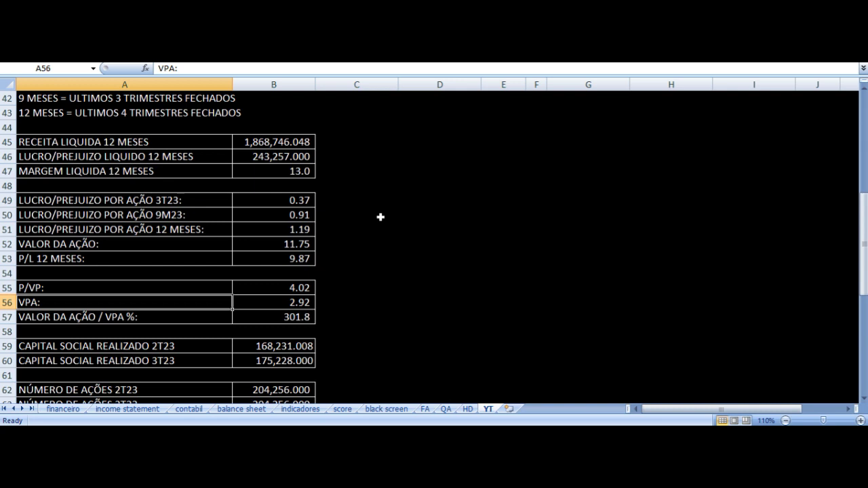
pyautogui.press('Right')
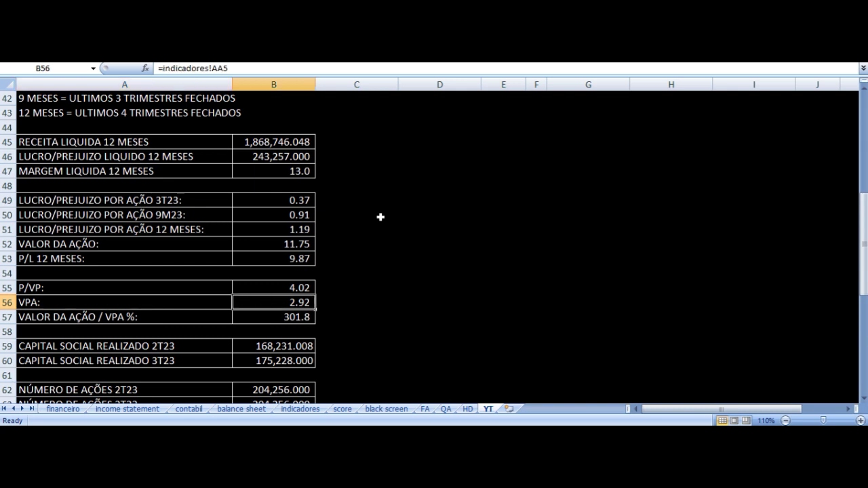
# Compare the share price with the VPA, including the P/VP and the share price / VPA percentage.
pyautogui.press('Up')
pyautogui.press('Up')
pyautogui.press('Up')
pyautogui.press('Up')
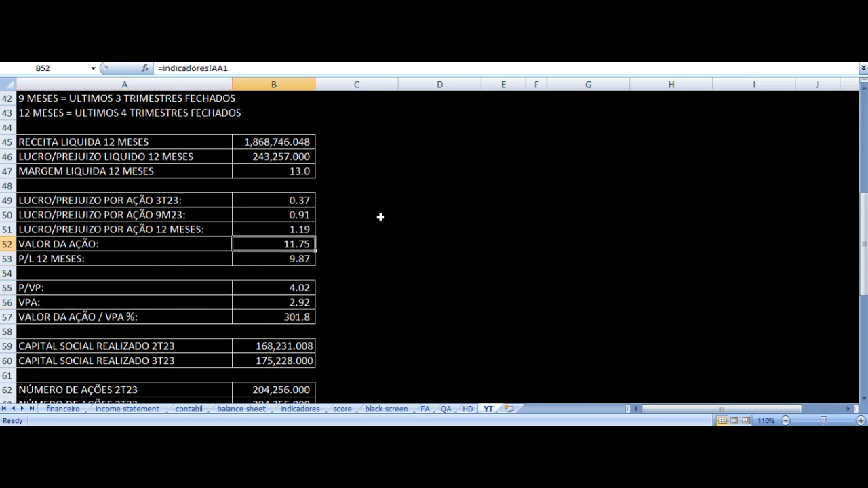
pyautogui.press('Down')
pyautogui.press('Down')
pyautogui.press('Down')
pyautogui.press('Down')
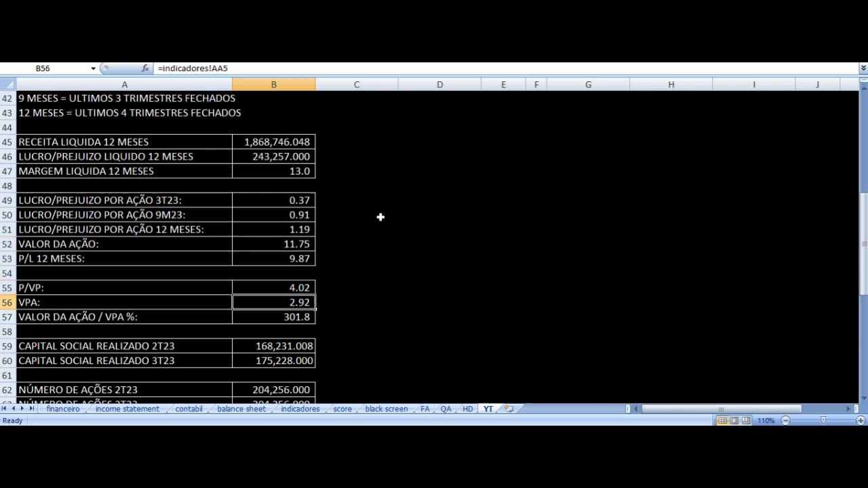
pyautogui.press('Left')
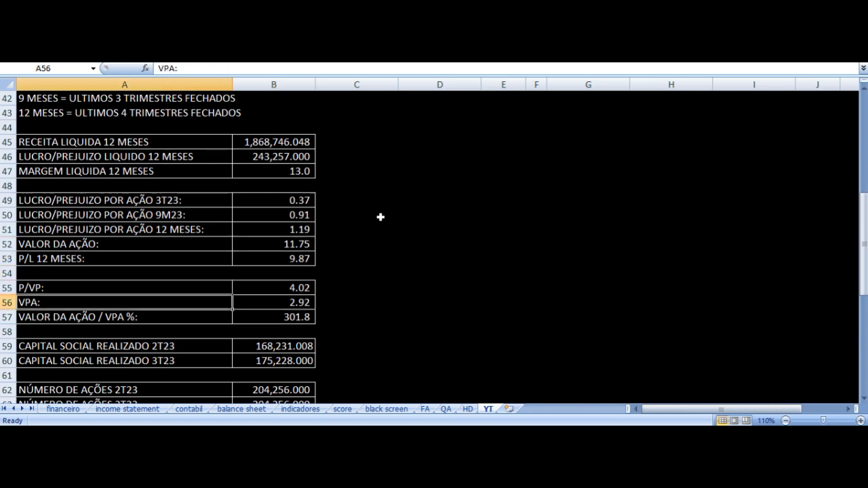
pyautogui.press('Right')
pyautogui.press('Up')
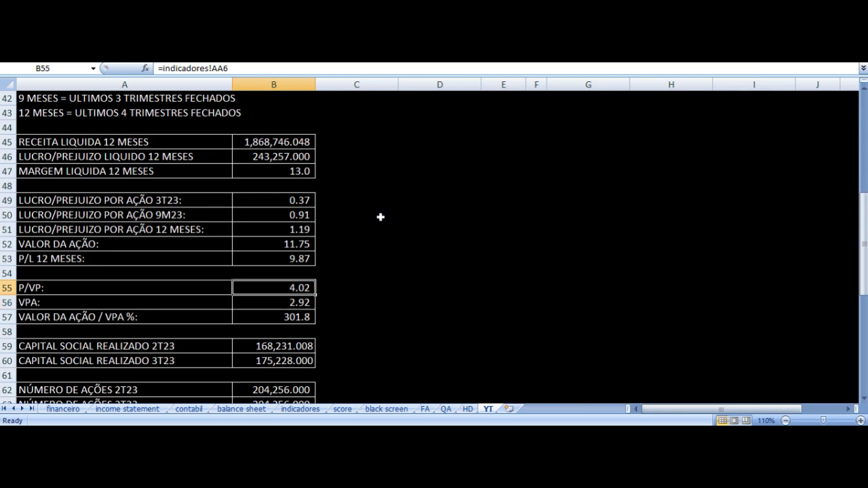
pyautogui.press('Down')
pyautogui.press('Down')
pyautogui.press('Left')
pyautogui.press('Right')
# Compare the paid-in share capital for 2T23 and 3T23.
pyautogui.press('Down')
pyautogui.press('Down')
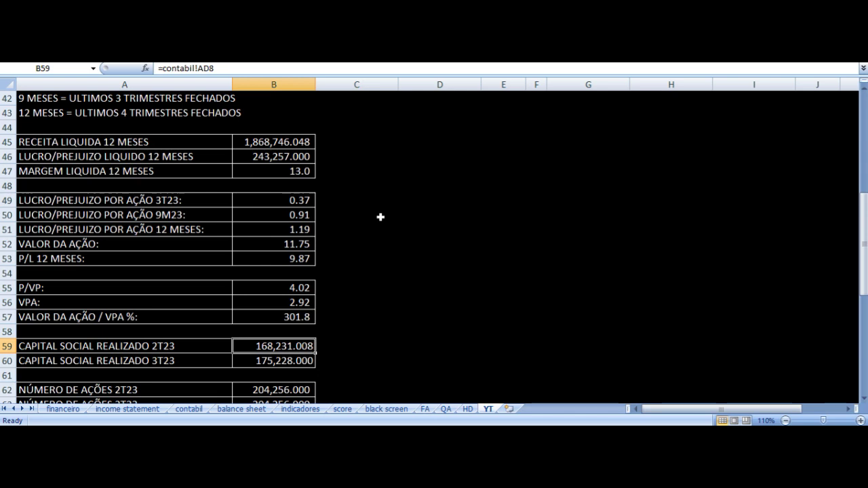
pyautogui.scroll(-1, 381, 217)
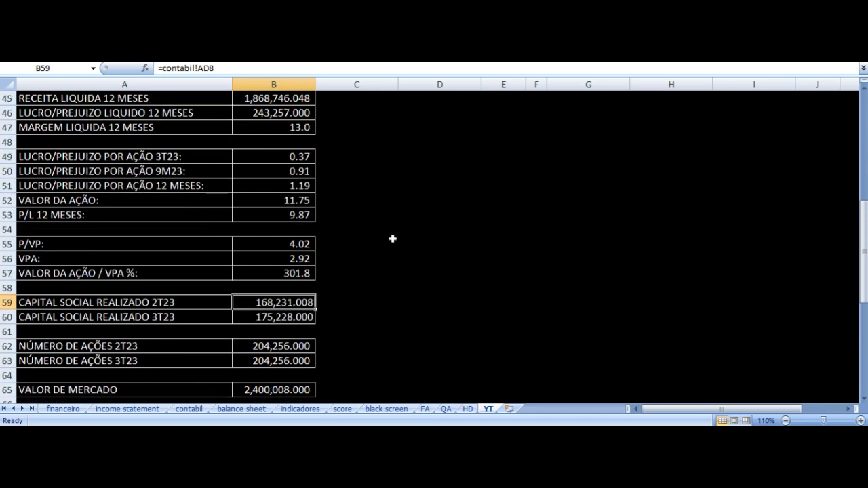
pyautogui.press('Left')
pyautogui.press('Right')
pyautogui.press('Left')
pyautogui.press('Right')
pyautogui.scroll(-3, 393, 238)
# Check the number of shares for 2T23 and 3T23 and the company's market value.
pyautogui.press('Down')
pyautogui.press('Down')
pyautogui.press('Down')
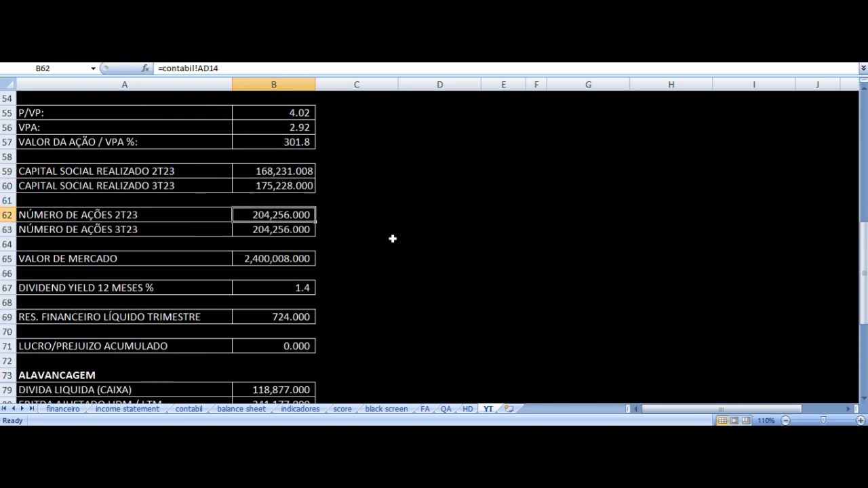
pyautogui.press('Down')
pyautogui.press('Down')
pyautogui.press('Down')
pyautogui.press('Left')
pyautogui.press('Right')
pyautogui.scroll(-2, 392, 239)
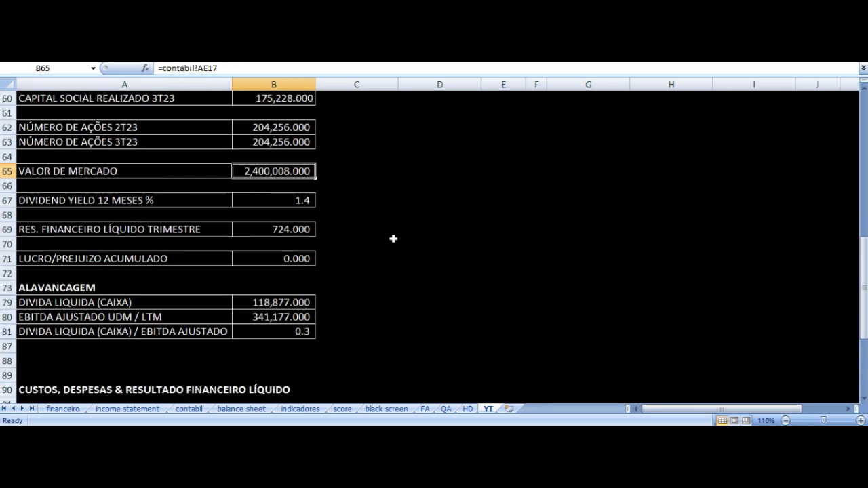
# Check the 12-month dividend yield and the quarter's net financial result.
pyautogui.click(276, 199)
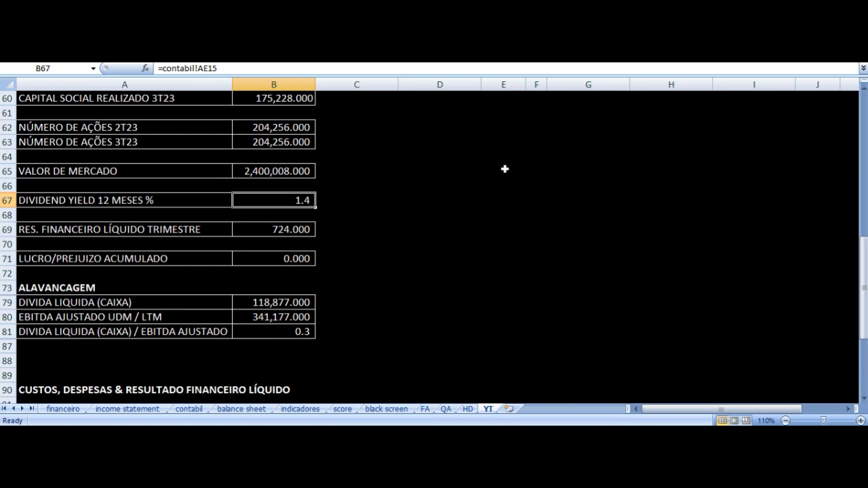
pyautogui.press('Down')
pyautogui.press('Down')
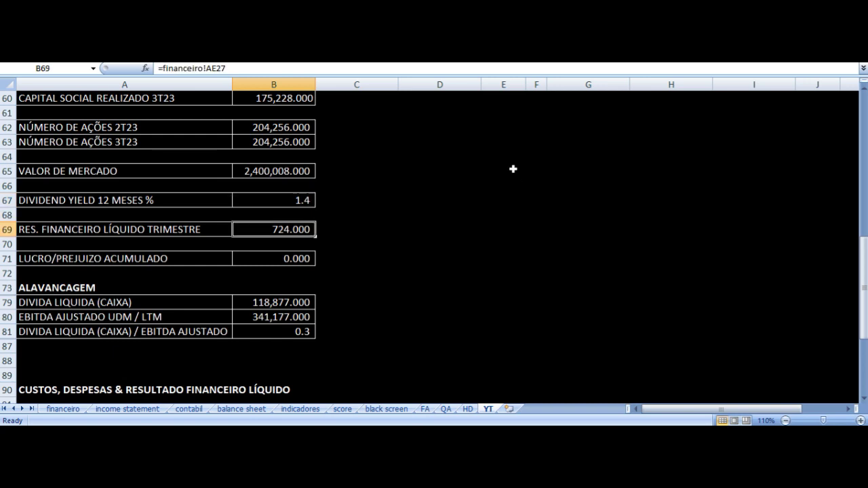
pyautogui.press('Left')
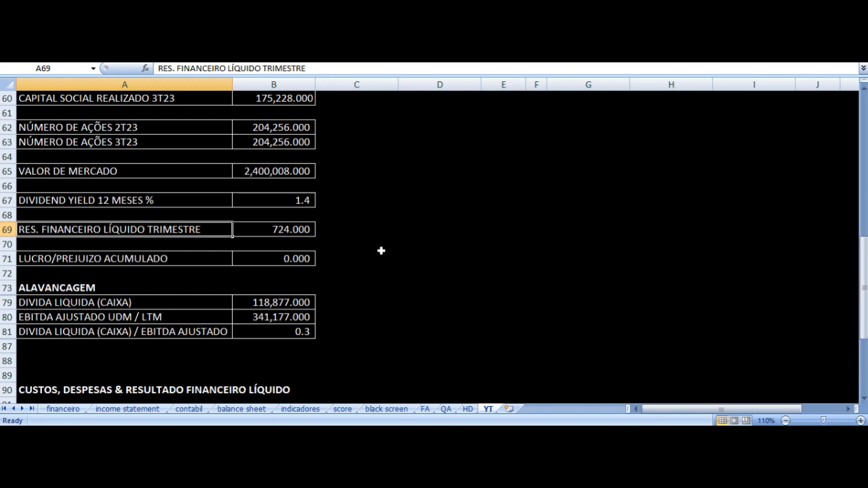
# Check the accumulated profit or loss figure.
pyautogui.click(287, 333)
pyautogui.click(287, 259)
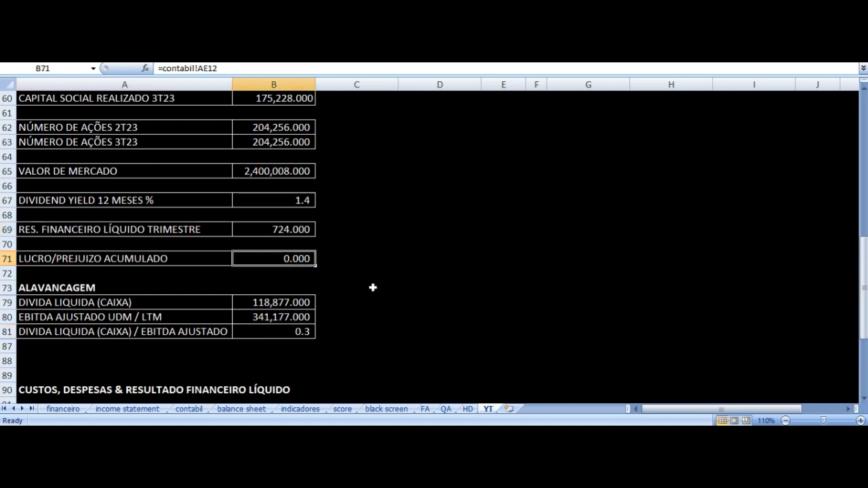
pyautogui.press('Left')
pyautogui.press('Right')
# Examine the net debt / adjusted EBITDA ratio in the leverage block.
pyautogui.press('Down')
pyautogui.press('Down')
pyautogui.press('Down')
pyautogui.press('Down')
pyautogui.press('Down')
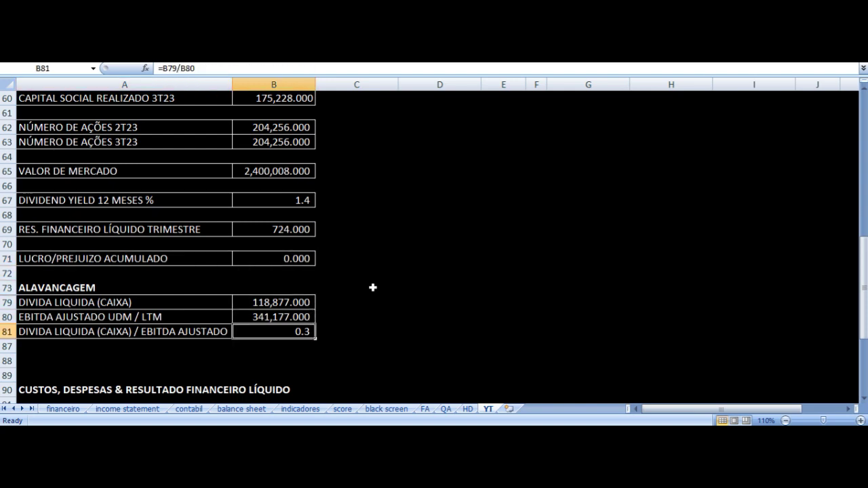
pyautogui.press('Left')
pyautogui.press('Right')
pyautogui.press('Left')
# Review the quarter's net financial result again alongside the net debt and 12-month adjusted EBITDA.
pyautogui.press('Up')
pyautogui.press('Up')
pyautogui.press('Up')
pyautogui.press('Up')
pyautogui.press('Up')
pyautogui.press('Up')
pyautogui.press('Up')
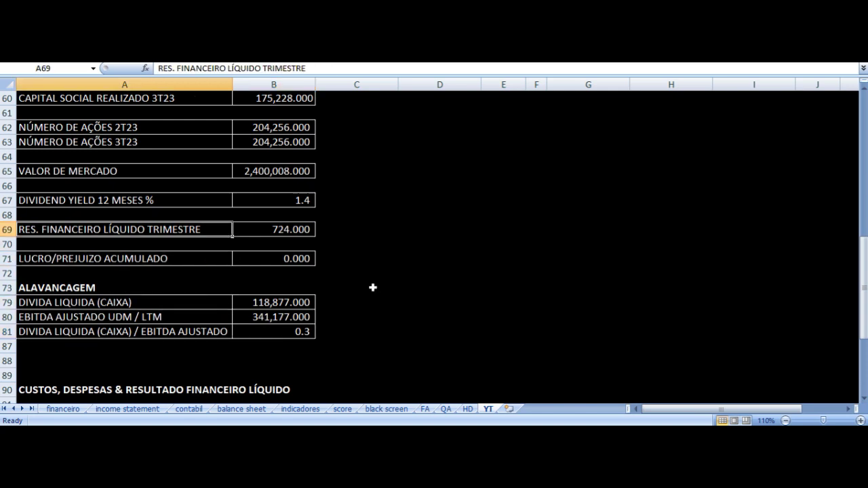
pyautogui.press('Right')
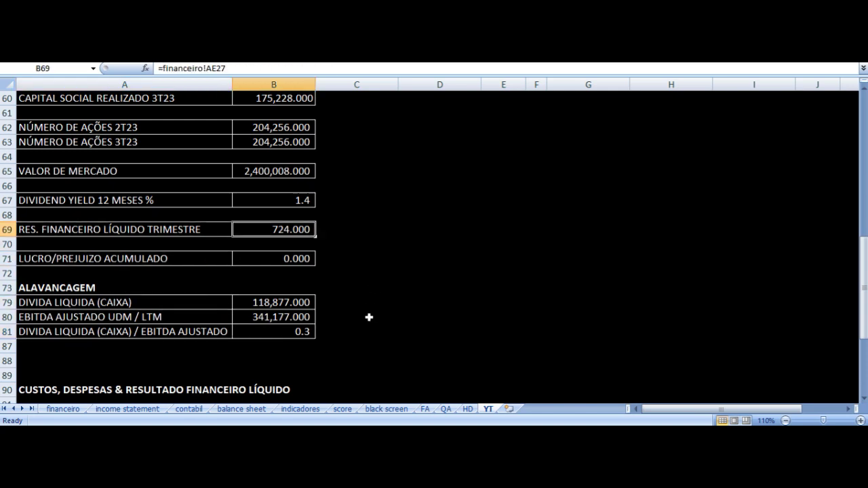
pyautogui.click(268, 302)
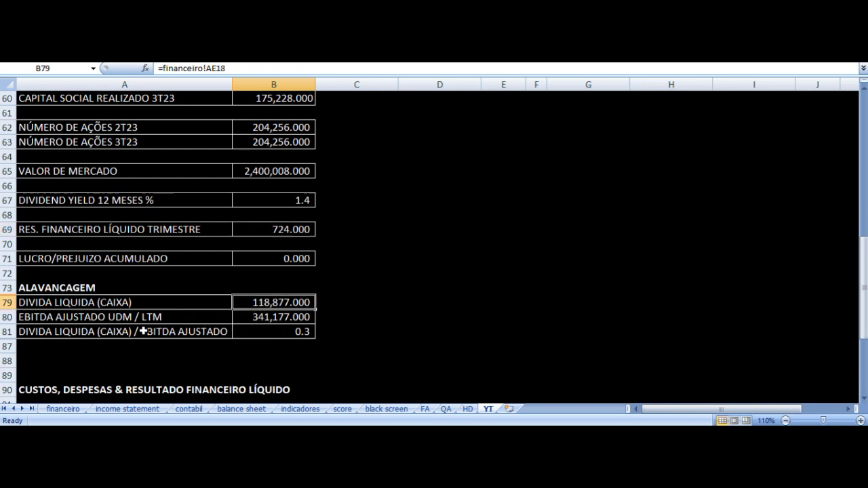
pyautogui.click(249, 320)
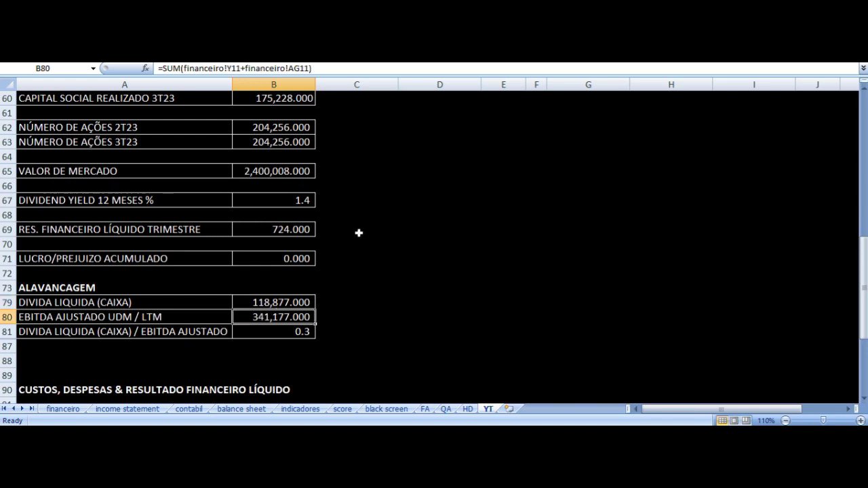
# Compare the 9M22 to 9M23 percent variation of net revenue with consolidated and controlling-shareholder net profit in the costs and expenses table.
pyautogui.scroll(-7, 360, 230)
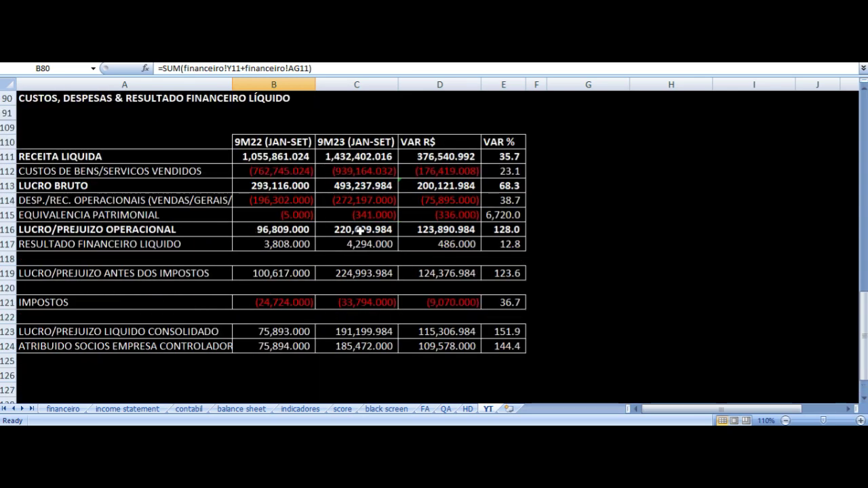
pyautogui.click(503, 156)
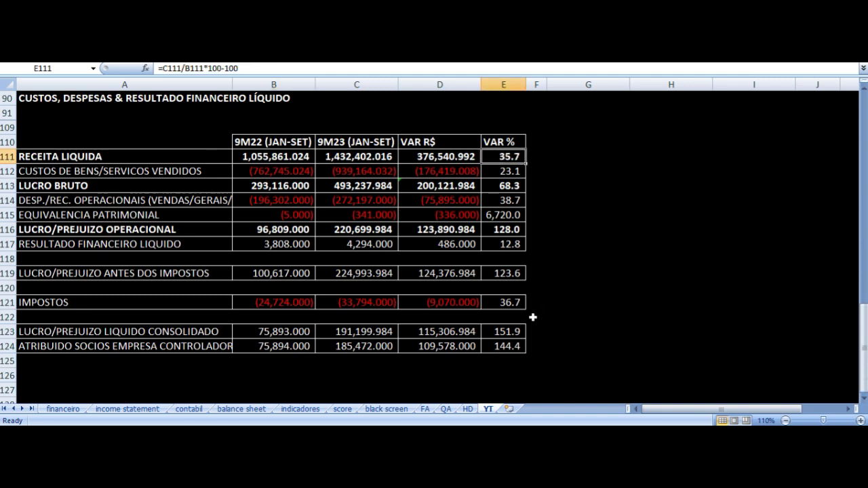
pyautogui.click(500, 331)
pyautogui.click(513, 345)
pyautogui.click(498, 156)
# Examine the cost of goods and services sold for 9M22 and 9M23 along with its R$ and percent variation.
pyautogui.press('Down')
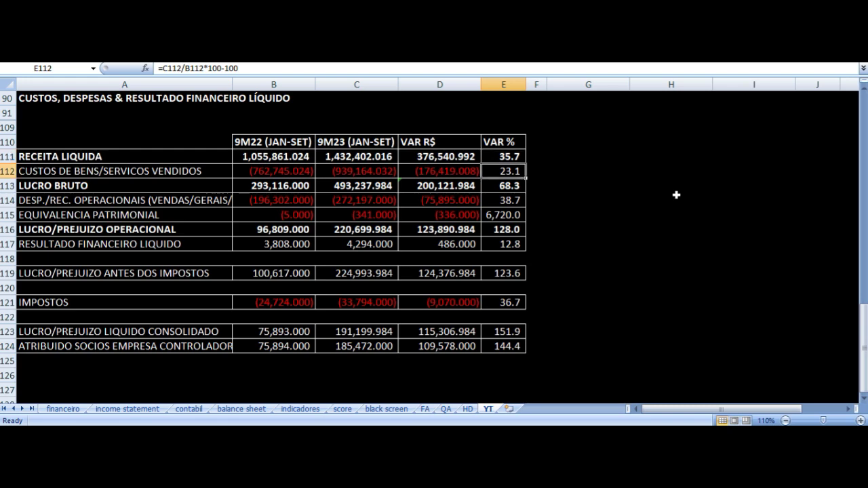
pyautogui.press('Left')
pyautogui.press('Left')
pyautogui.press('Left')
pyautogui.press('Right')
pyautogui.press('Right')
pyautogui.press('Right')
pyautogui.press('Left')
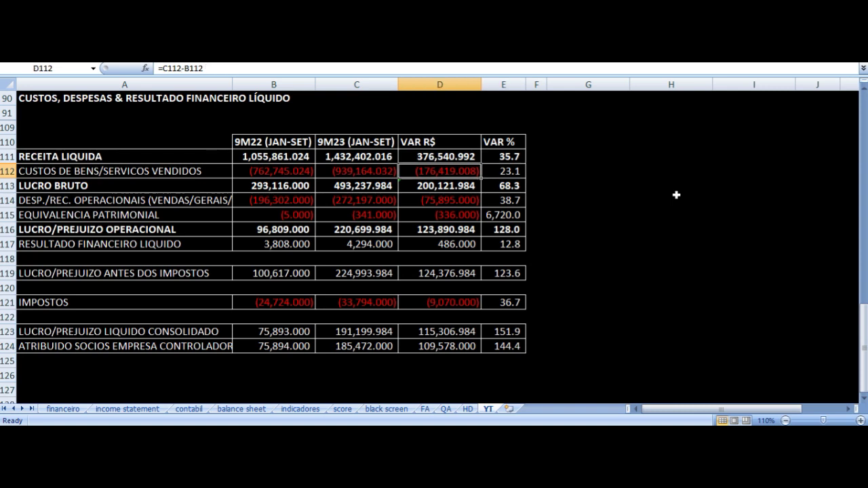
# Compare the R$ variations of net revenue, cost of goods sold and gross profit.
pyautogui.press('Up')
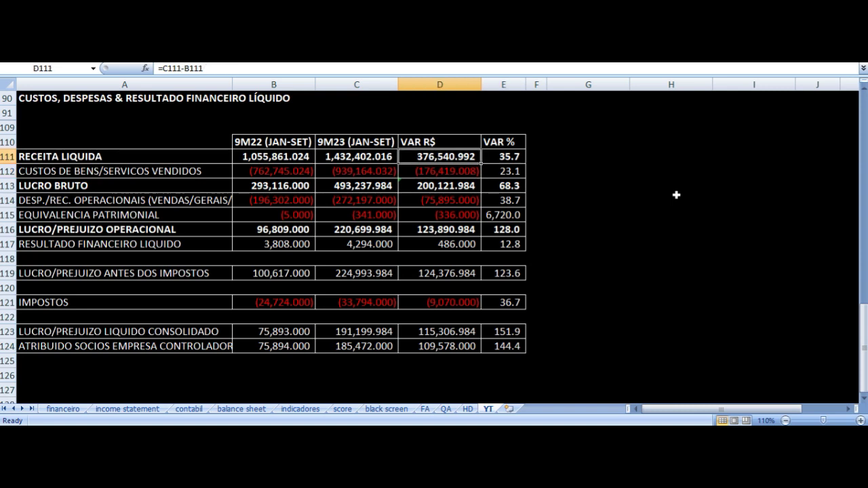
pyautogui.press('Down')
pyautogui.press('Down')
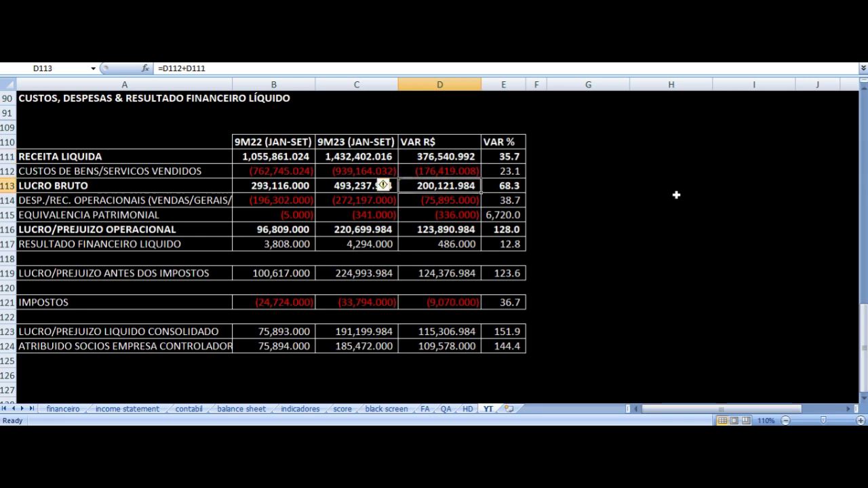
# Examine gross profit for 9M22 and 9M23 along with its R$ and percent variation.
pyautogui.press('Up')
pyautogui.press('Left')
pyautogui.press('Right')
pyautogui.press('Down')
pyautogui.press('Left')
pyautogui.press('Left')
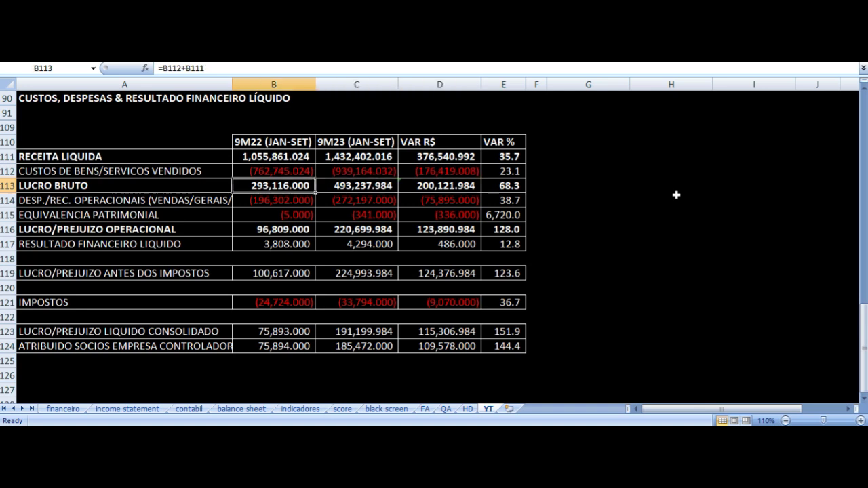
pyautogui.press('Right')
pyautogui.press('Right')
pyautogui.press('Right')
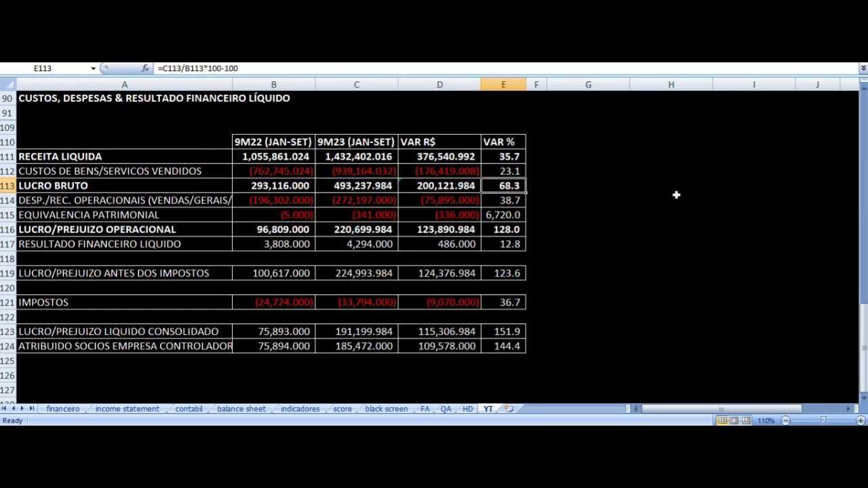
# Examine the operating expenses and income for 9M22 and 9M23 along with their R$ and percent variation.
pyautogui.press('Down')
pyautogui.press('Left')
pyautogui.press('Left')
pyautogui.press('Left')
pyautogui.press('Left')
pyautogui.press('Right')
pyautogui.press('Right')
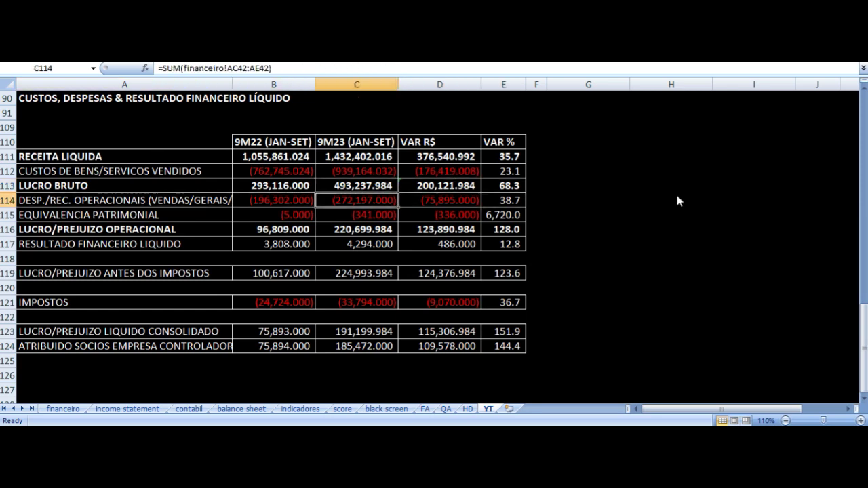
pyautogui.press('Right')
pyautogui.press('Right')
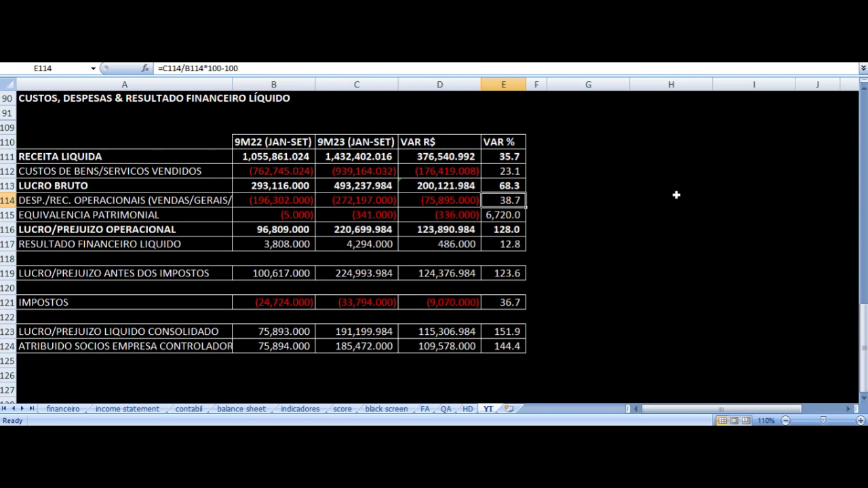
# Examine the equity-method result (equivalência patrimonial) for 9M22 and 9M23 along with its R$ variation.
pyautogui.press('Down')
pyautogui.press('Left')
pyautogui.press('Left')
pyautogui.press('Left')
pyautogui.press('Left')
pyautogui.press('Right')
pyautogui.press('Right')
pyautogui.press('Right')
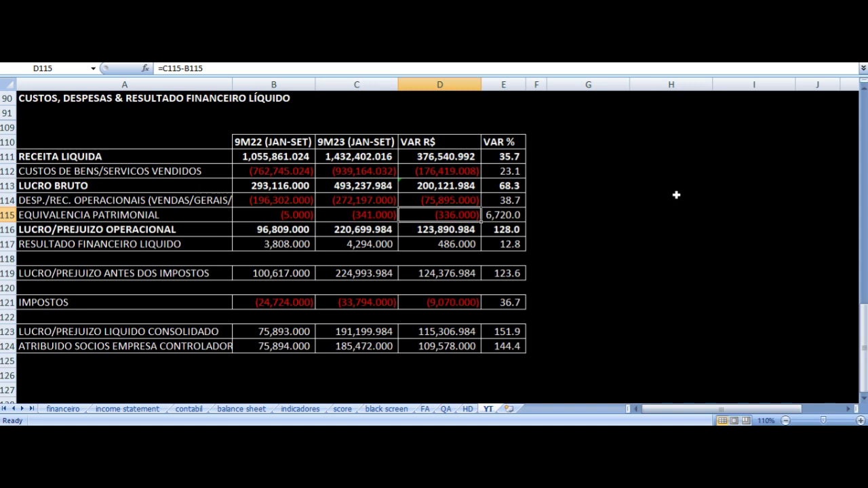
# Trace the R$ variations from net revenue through costs, gross profit and operating expenses to operating profit.
pyautogui.press('Up')
pyautogui.press('Up')
pyautogui.press('Up')
pyautogui.press('Up')
pyautogui.press('Down')
pyautogui.press('Down')
pyautogui.press('Down')
pyautogui.press('Down')
pyautogui.press('Down')
pyautogui.press('Down')
pyautogui.press('Up')
# Examine operating profit for 9M22 and 9M23 along with its R$ and percent variation.
pyautogui.press('Left')
pyautogui.press('Left')
pyautogui.press('Left')
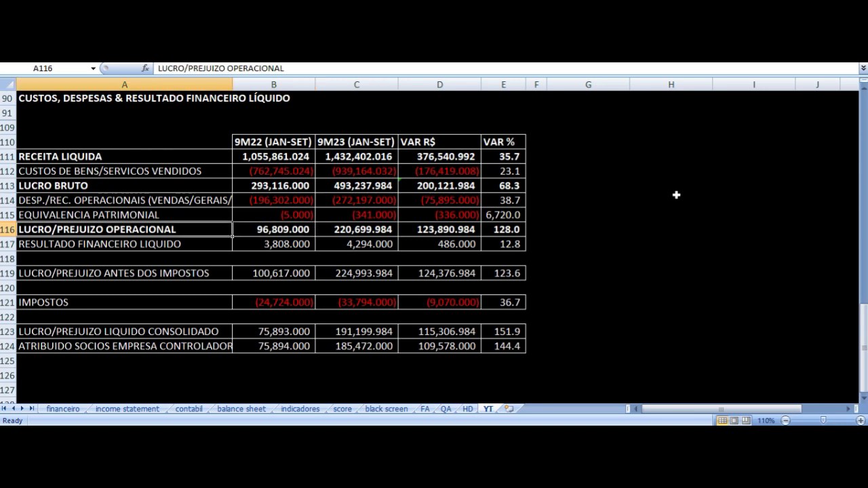
pyautogui.press('Right')
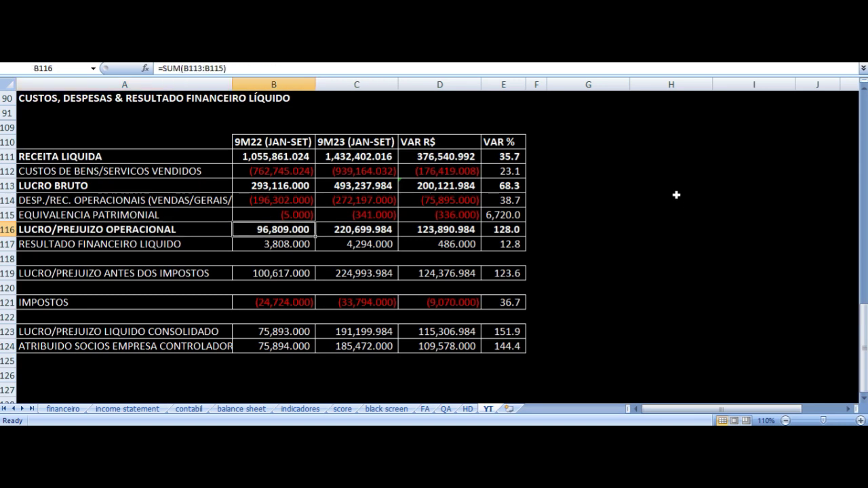
pyautogui.press('Right')
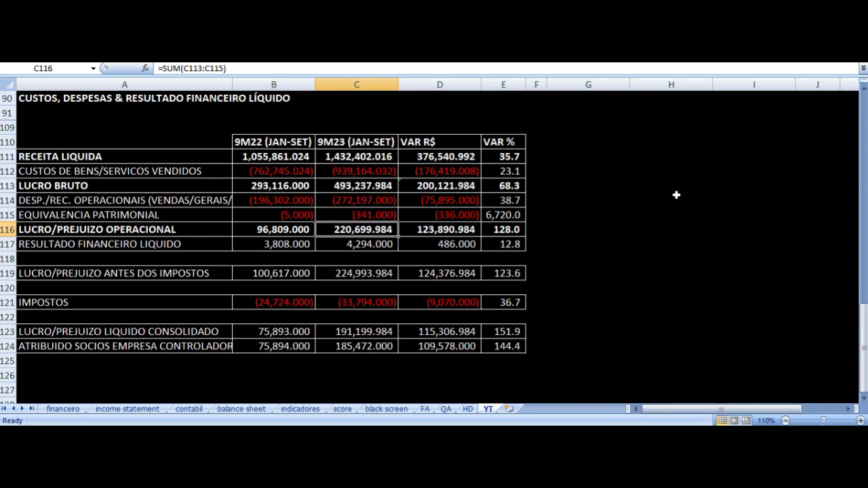
pyautogui.press('Right')
pyautogui.press('Right')
pyautogui.press('Left')
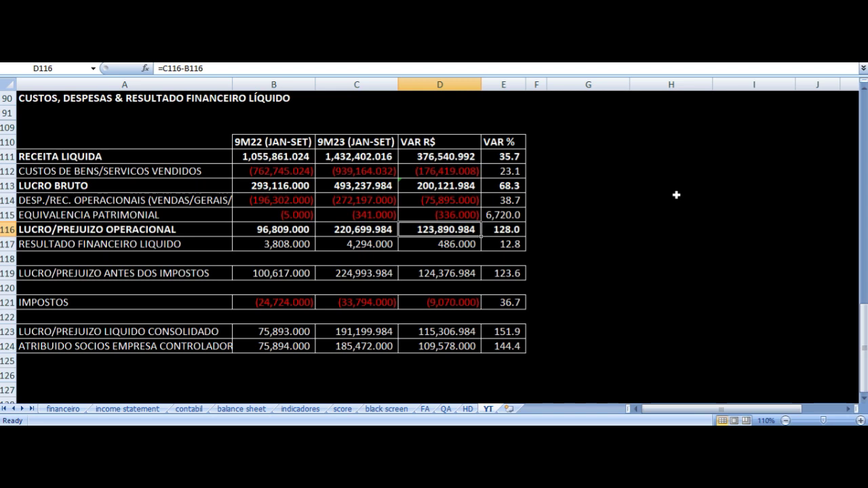
# Compare the net financial result of 9M22 and 9M23 and check its R$ and percent variation.
pyautogui.press('Down')
pyautogui.press('Left')
pyautogui.press('Left')
pyautogui.press('Left')
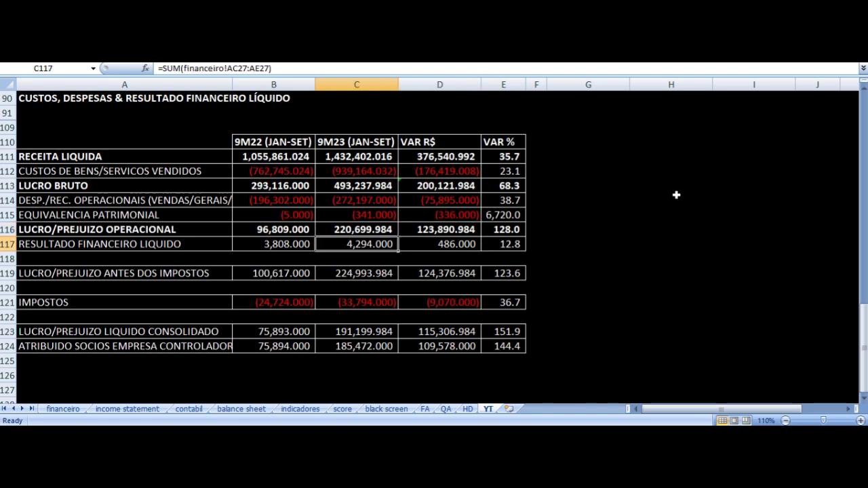
pyautogui.press('Right')
pyautogui.press('Right')
pyautogui.press('Right')
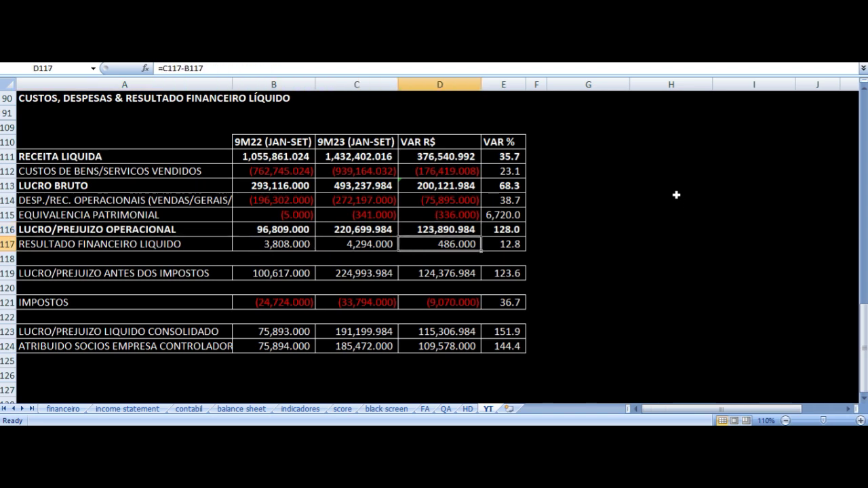
pyautogui.press('Left')
pyautogui.press('Left')
pyautogui.press('Left')
pyautogui.press('Right')
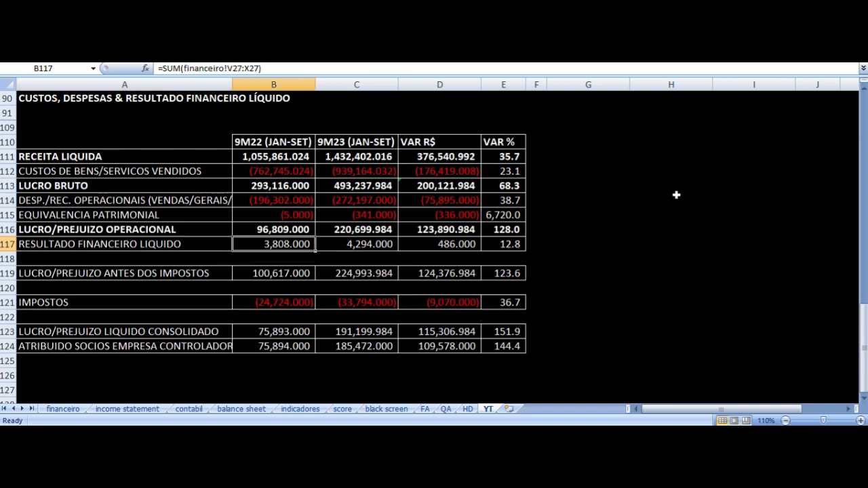
pyautogui.press('Right')
pyautogui.press('Right')
pyautogui.press('Right')
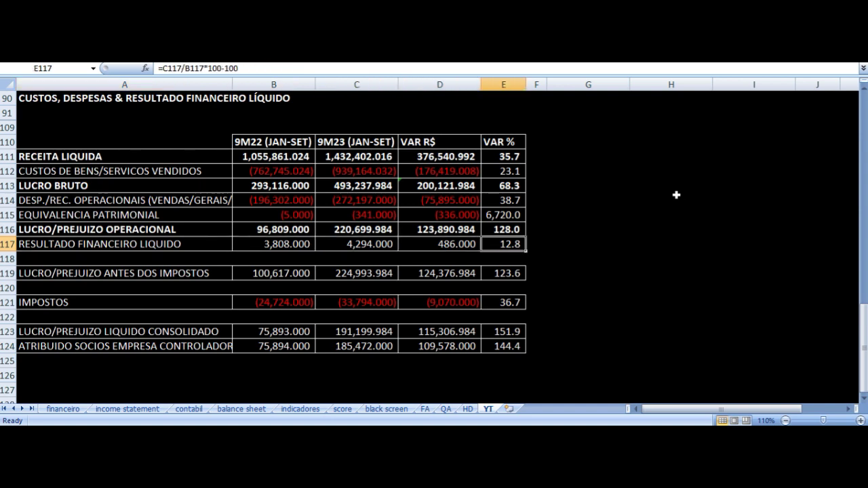
pyautogui.press('Left')
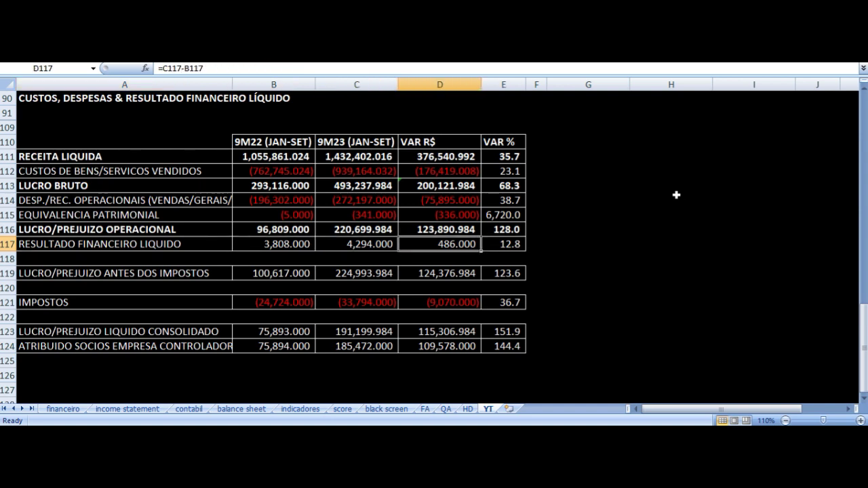
# Examine profit before taxes for 9M22 and 9M23 along with its R$ and percent variation.
pyautogui.press('Right')
pyautogui.press('Down')
pyautogui.press('Down')
pyautogui.press('Left')
pyautogui.press('Left')
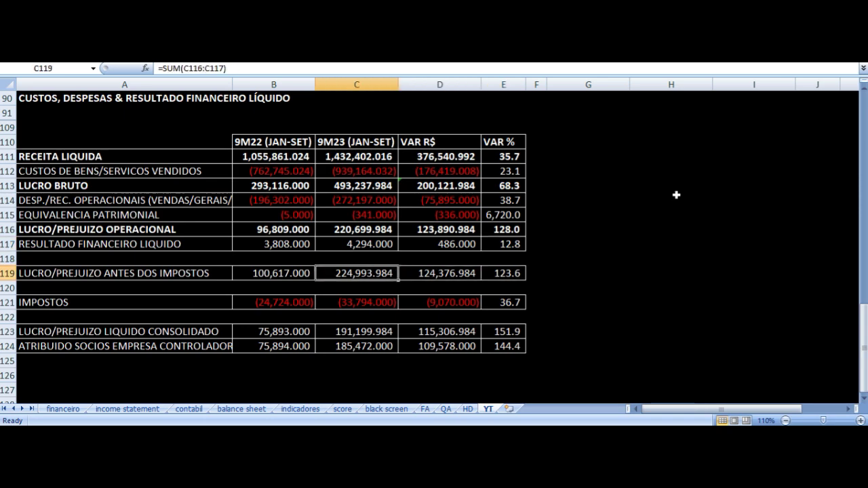
pyautogui.press('Left')
pyautogui.press('Left')
pyautogui.press('Right')
pyautogui.press('Right')
pyautogui.press('Left')
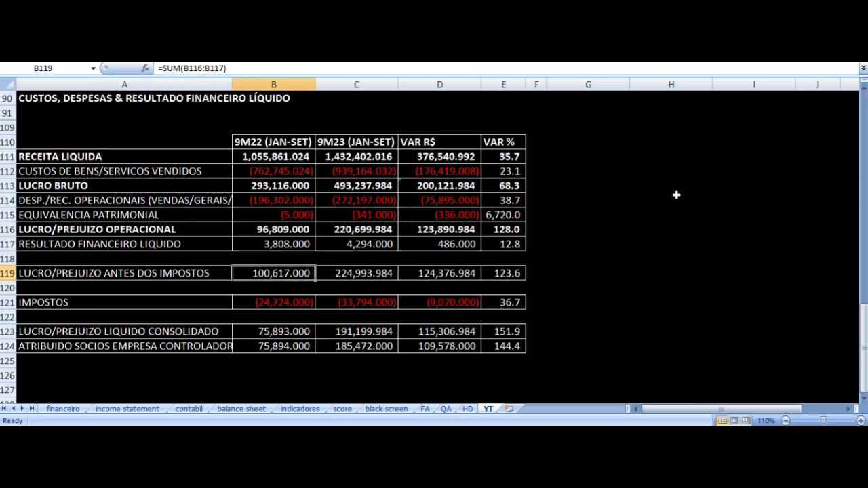
pyautogui.press('Right')
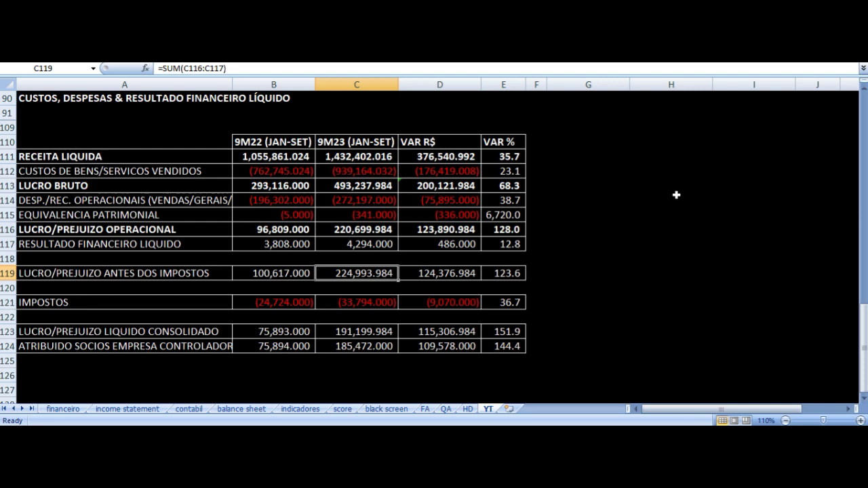
pyautogui.press('Right')
pyautogui.press('Right')
# Examine the taxes row for 9M22 and 9M23 along with its R$ variation.
pyautogui.press('Down')
pyautogui.press('Down')
pyautogui.press('Left')
pyautogui.press('Left')
pyautogui.press('Left')
pyautogui.press('Left')
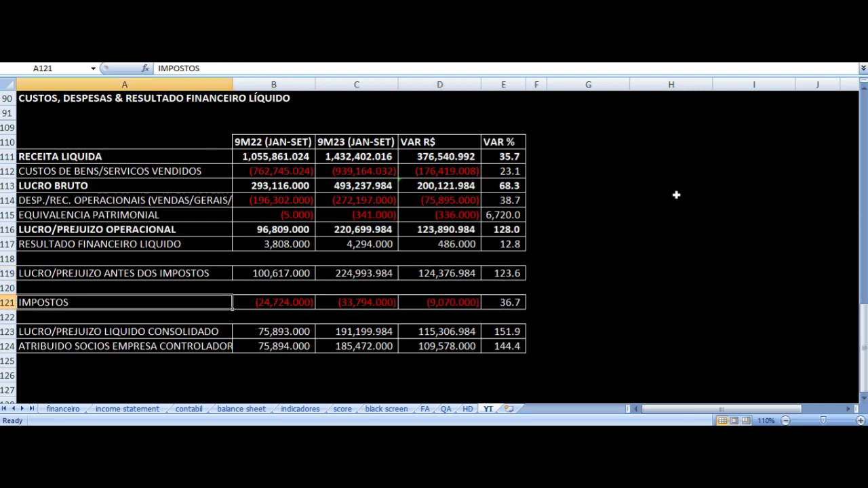
pyautogui.press('Right')
pyautogui.press('Right')
pyautogui.press('Right')
# Examine consolidated net profit for 9M22 and 9M23 along with its R$ and percent variation.
pyautogui.press('Down')
pyautogui.press('Left')
pyautogui.press('Left')
pyautogui.press('Left')
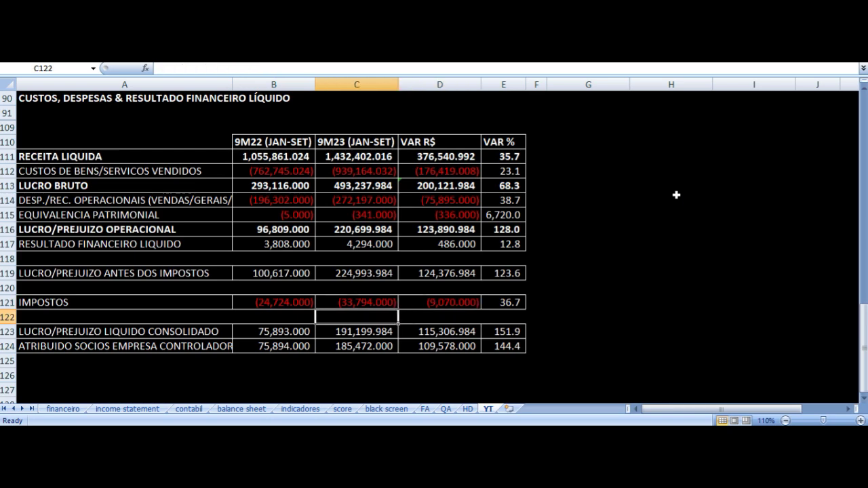
pyautogui.press('Down')
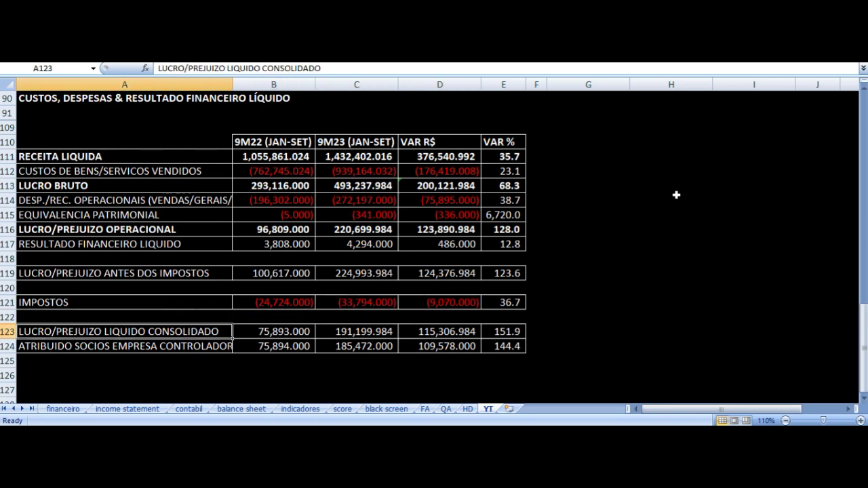
pyautogui.press('Right')
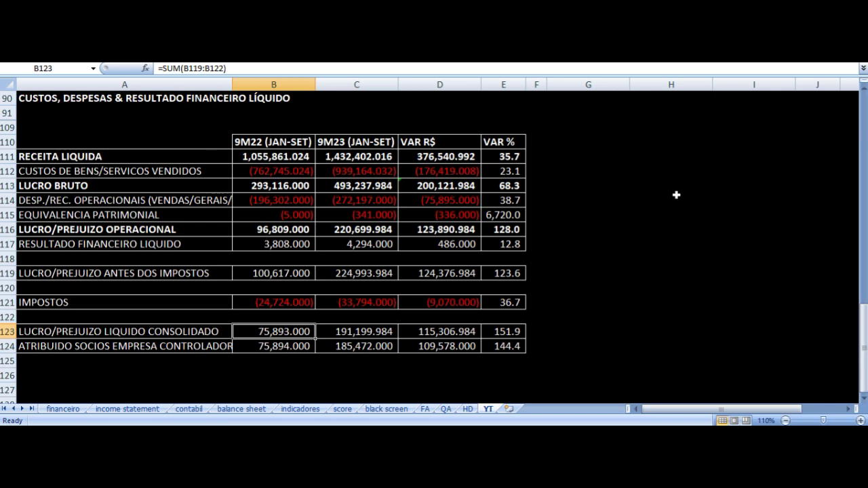
pyautogui.press('Right')
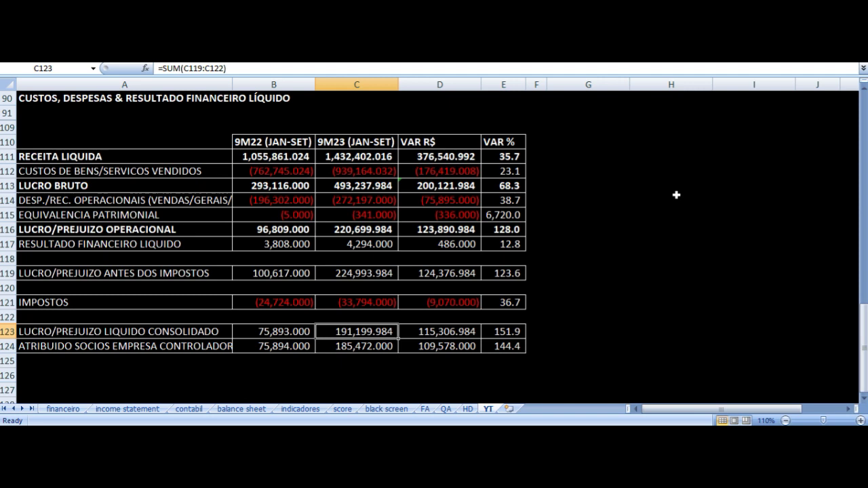
pyautogui.press('Right')
pyautogui.press('Right')
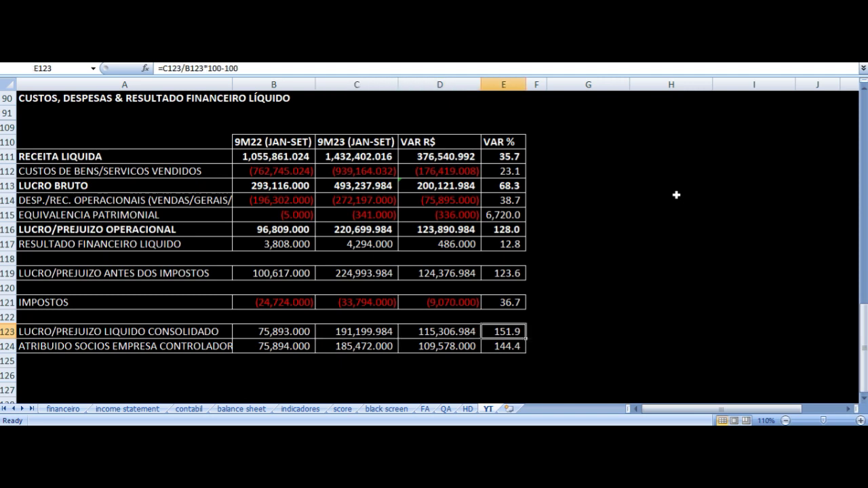
# Examine the net profit attributed to the controlling company's shareholders for 9M22 and 9M23 with its R$ and percent variation.
pyautogui.press('Down')
pyautogui.press('Left')
pyautogui.press('Left')
pyautogui.press('Left')
pyautogui.press('Left')
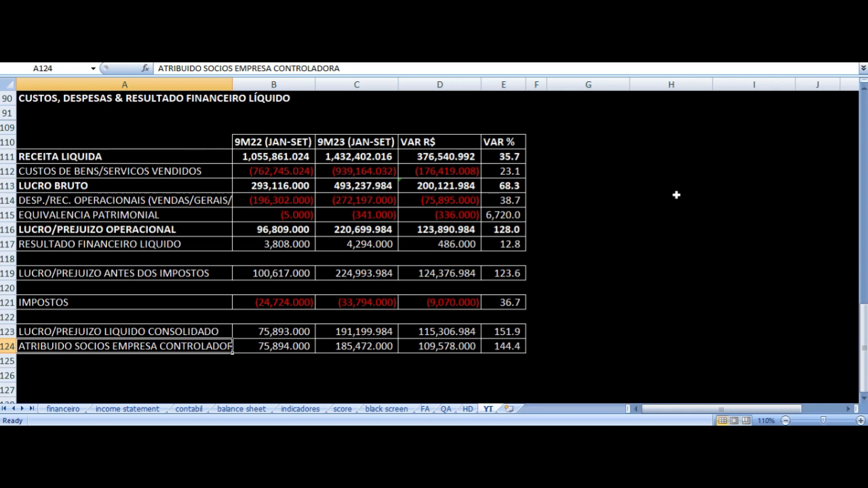
pyautogui.press('Right')
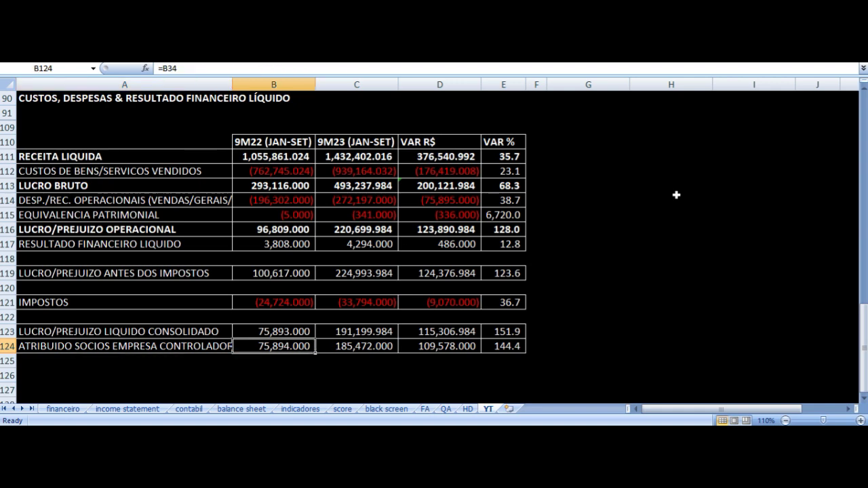
pyautogui.press('Right')
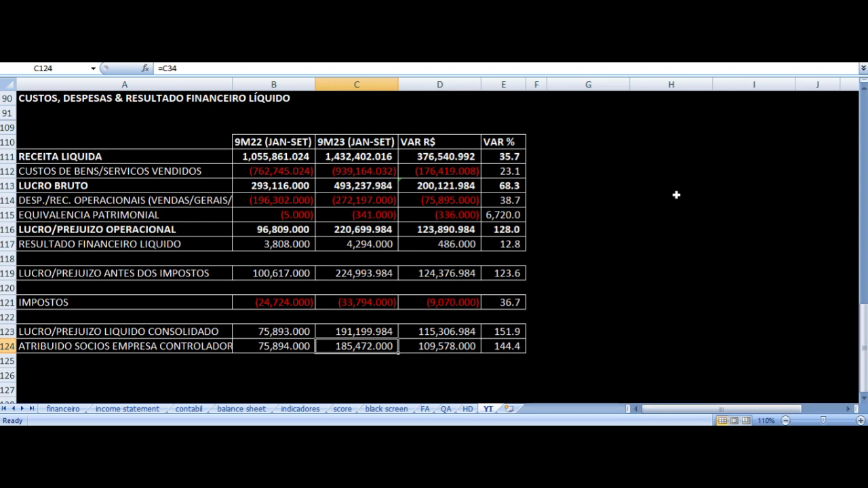
pyautogui.press('Right')
pyautogui.press('Right')
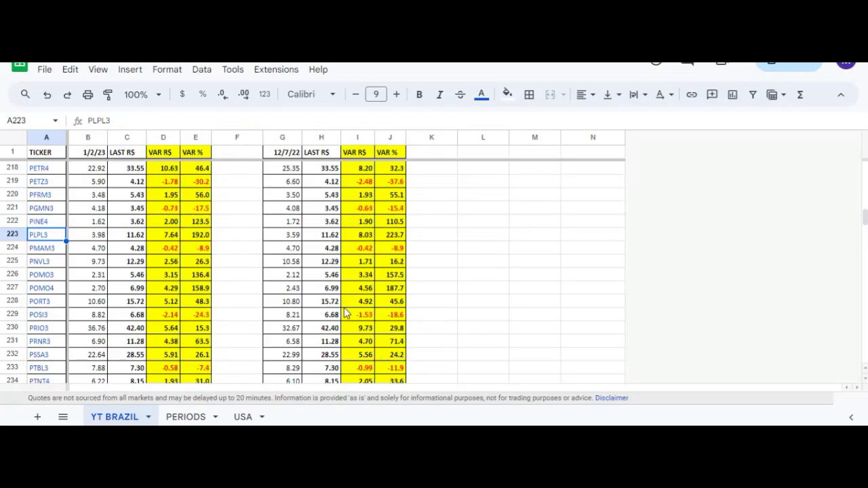
# Compare PLPL3's 1/2/23 closing price with its last price and check the R$ and percent variation in the quotes sheet.
pyautogui.click(236, 240)
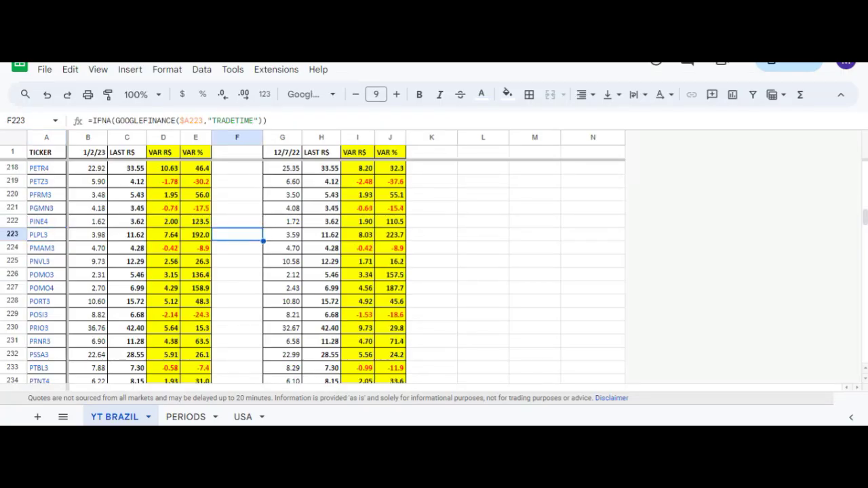
pyautogui.press('Left')
pyautogui.press('Left')
pyautogui.press('Left')
pyautogui.press('Left')
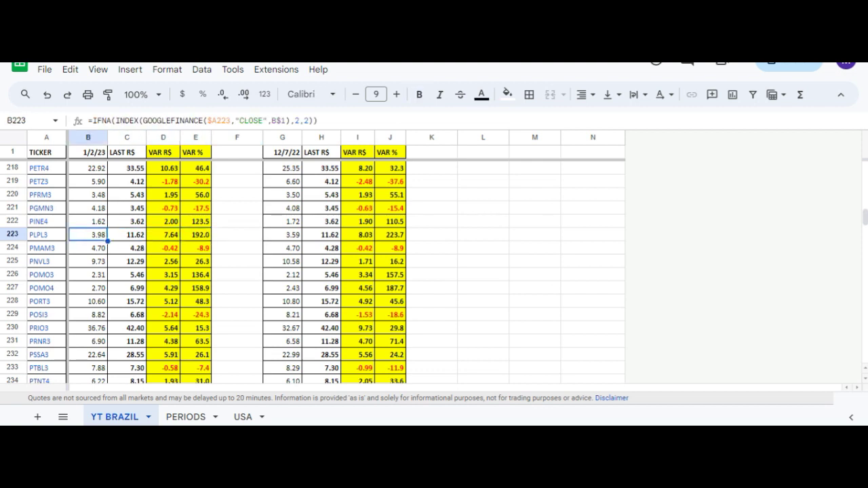
pyautogui.press('Right')
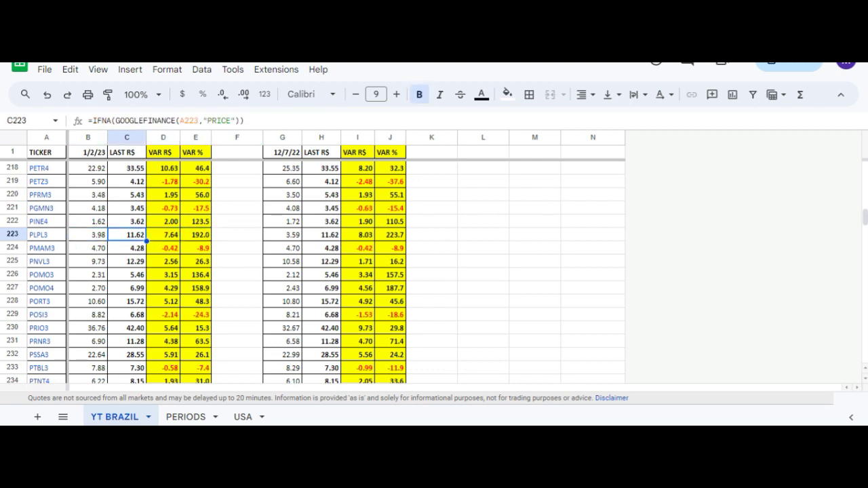
pyautogui.press('Right')
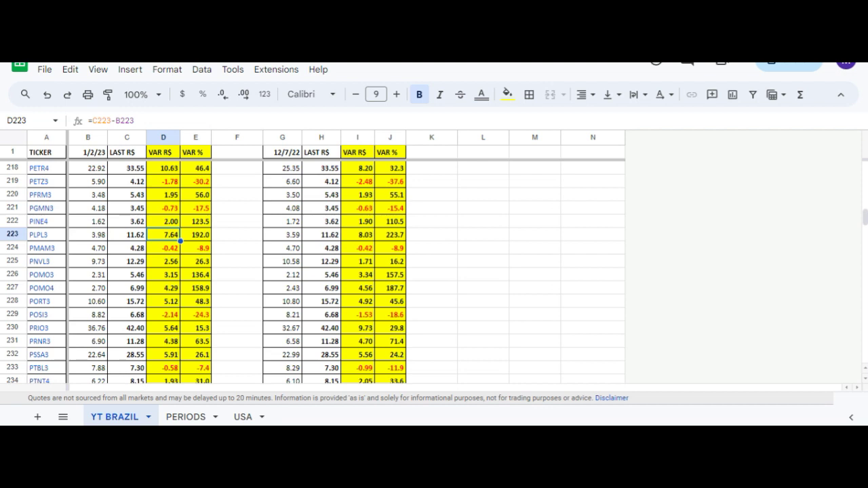
pyautogui.press('Right')
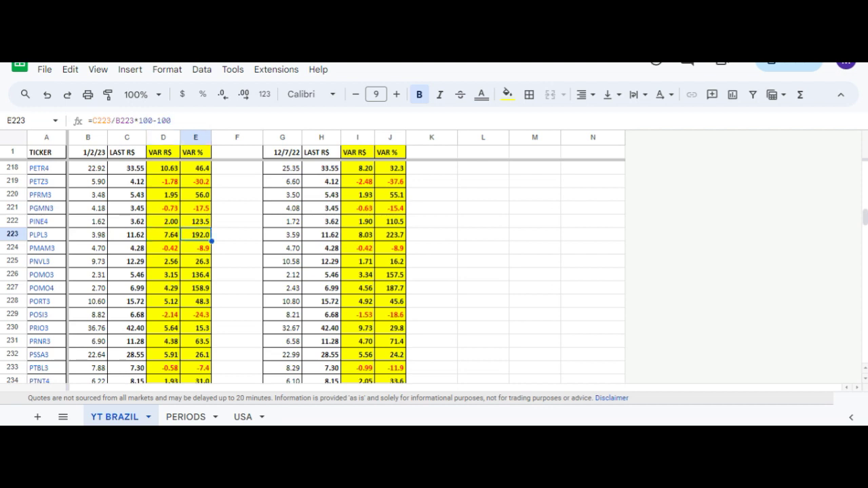
# Compare PLPL3's 12/7/22 closing price with its last price and variations, and view its longer price history on the Yahoo Finance chart.
pyautogui.press('Right')
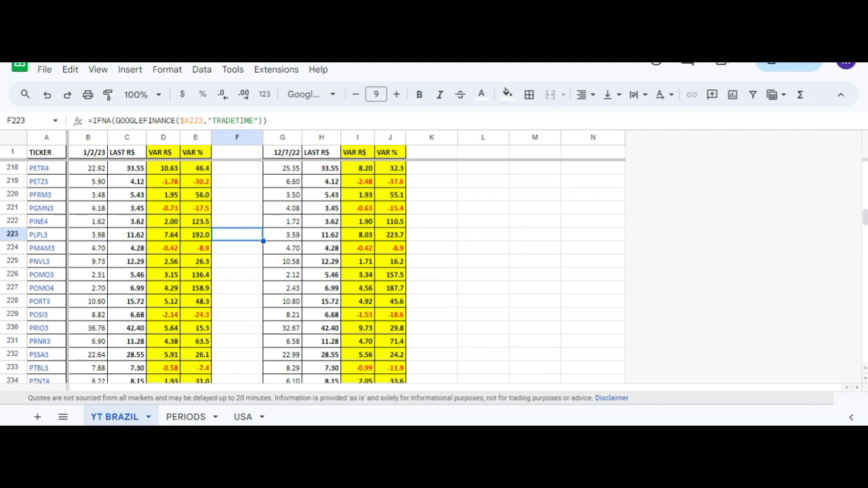
pyautogui.press('Right')
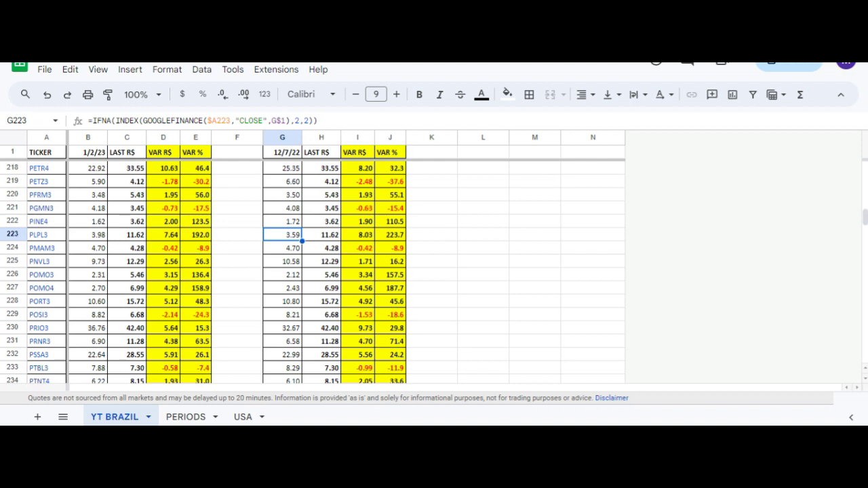
pyautogui.press('Right')
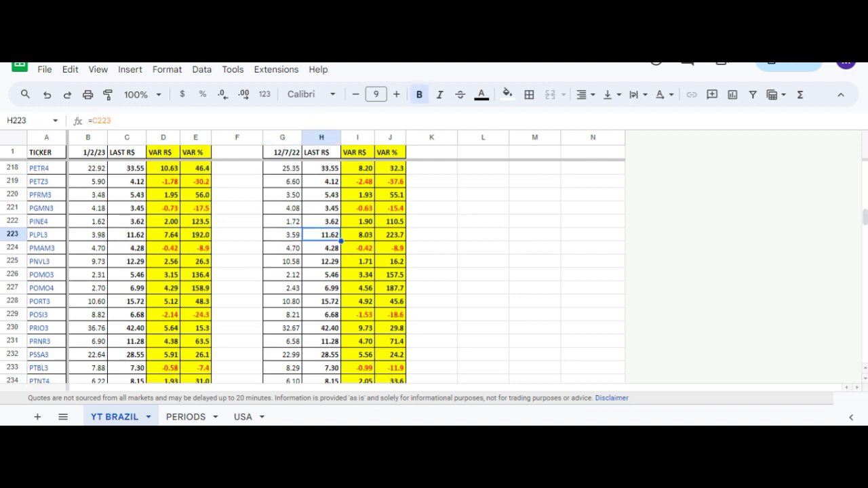
pyautogui.press('Right')
pyautogui.press('Right')
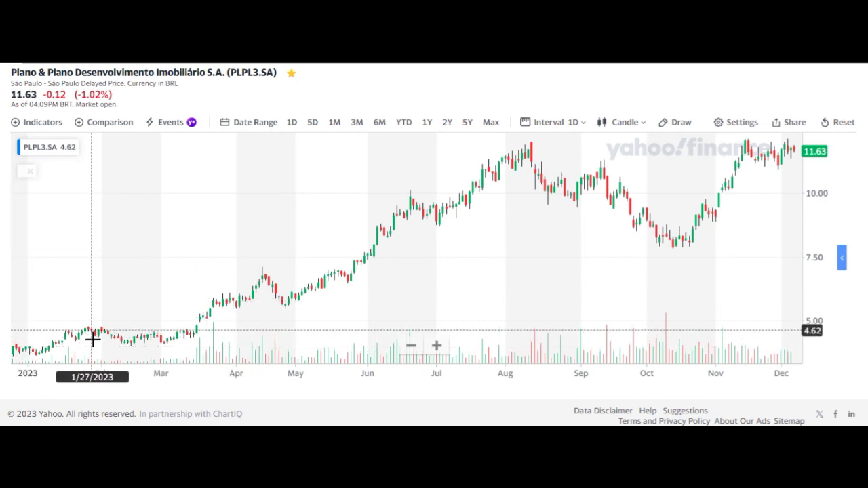
pyautogui.scroll(-10, 237, 236)
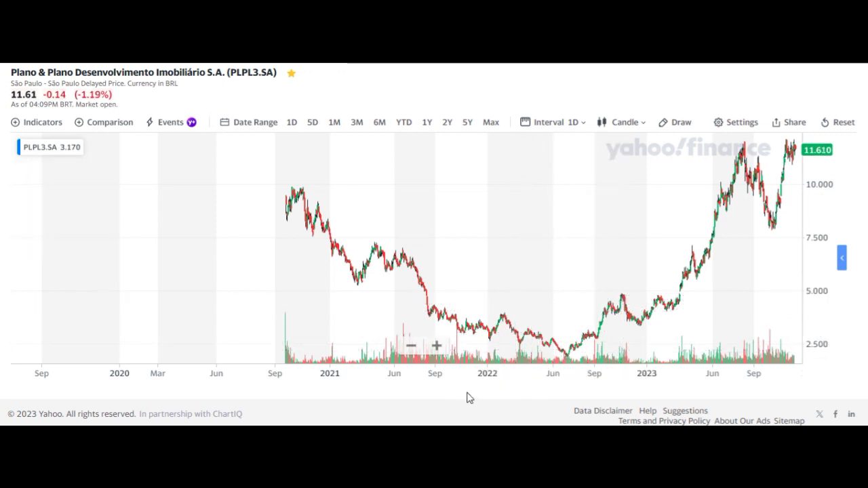
# Switch to the HD sheet in the Excel workbook and examine the 4T quarter ended 31/12/2020, including net revenue and net profit.
pyautogui.hotkey('alt', 'Tab')
pyautogui.press('Left')
pyautogui.press('Left')
pyautogui.press('Left')
pyautogui.press('Left')
pyautogui.press('Left')
pyautogui.press('Left')
pyautogui.press('Left')
pyautogui.press('Left')
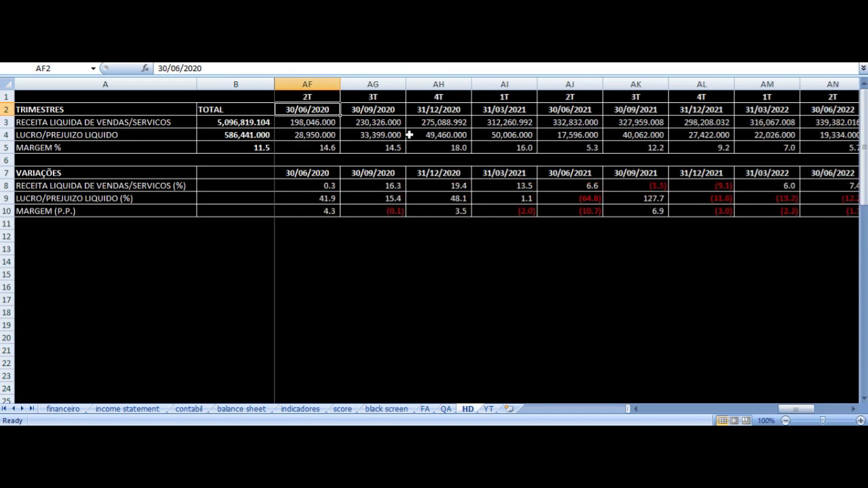
pyautogui.press('Right')
pyautogui.press('Right')
pyautogui.press('Up')
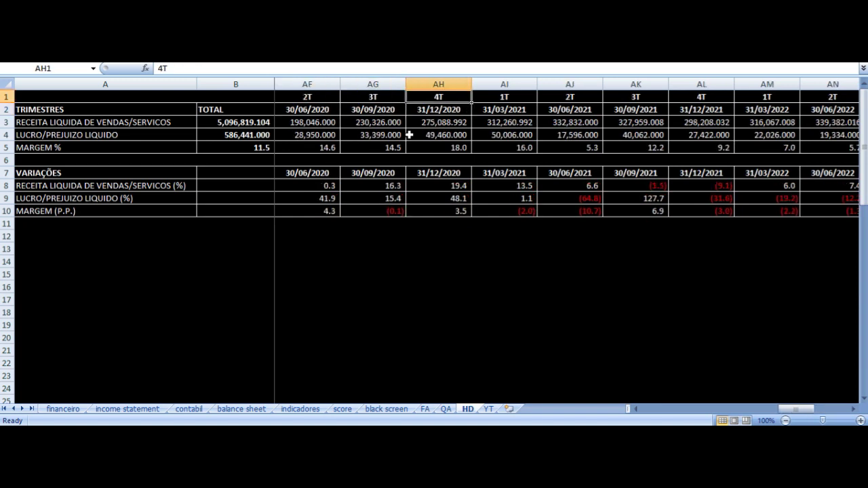
pyautogui.press('Down')
pyautogui.press('Down')
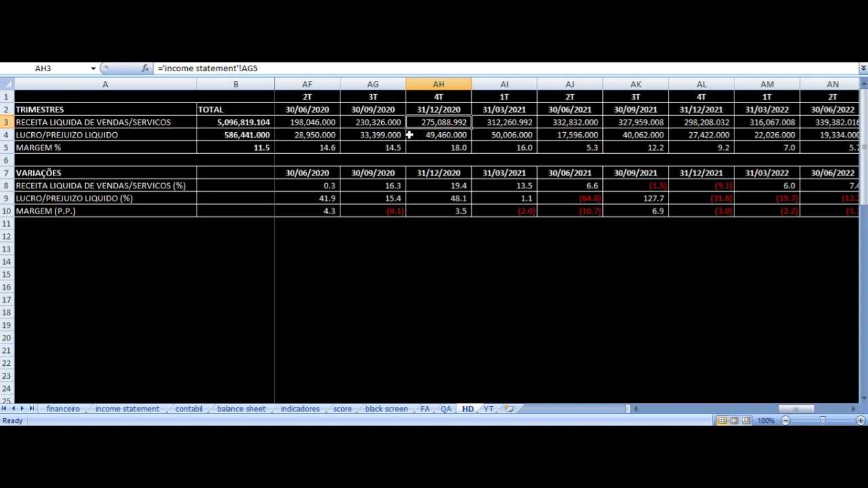
pyautogui.press('Down')
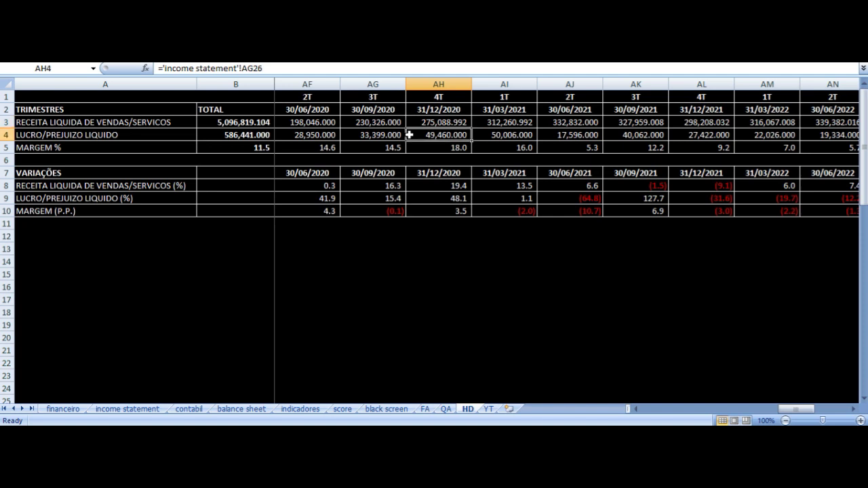
# Follow the quarterly net profit row from 31/12/2020 to 31/12/2021.
pyautogui.press('Right')
pyautogui.press('Right')
pyautogui.press('Right')
pyautogui.press('Right')
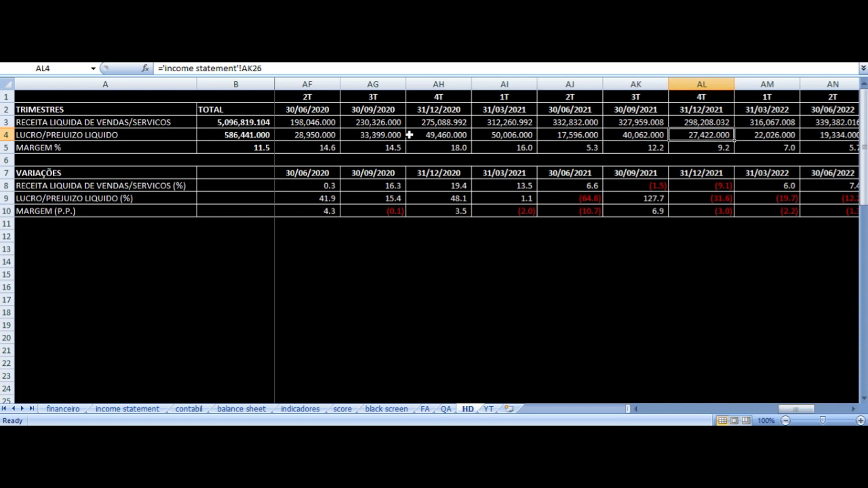
# Compare net revenue for the quarter ended 31/12/2020 with the 3T quarter ended 30/09/2023.
pyautogui.press('Left')
pyautogui.press('Left')
pyautogui.press('Left')
pyautogui.press('Left')
pyautogui.press('Up')
pyautogui.hotkey('ctrl', 'Right')
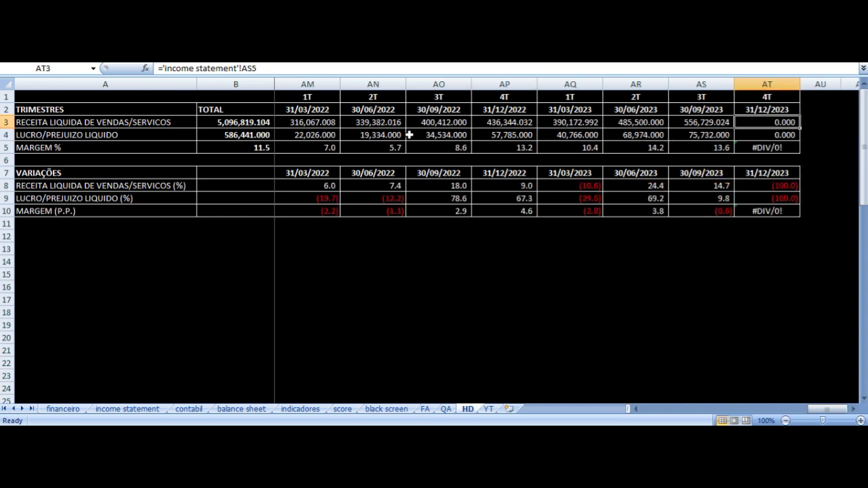
pyautogui.press('Left')
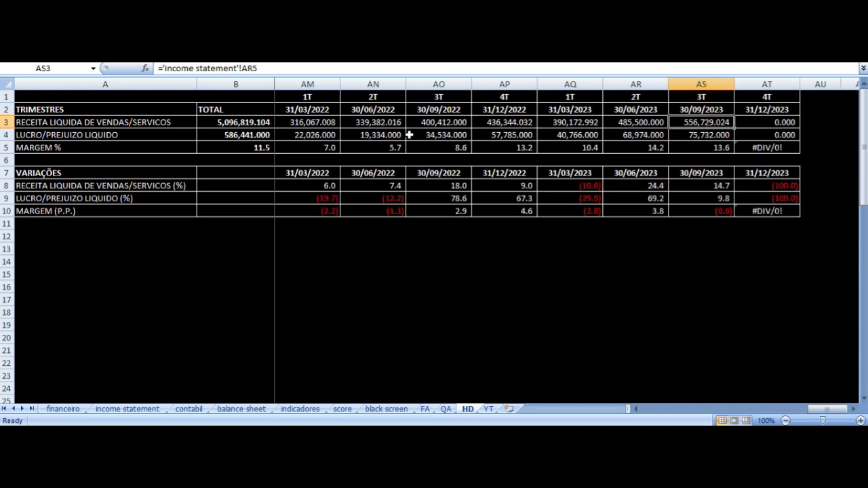
pyautogui.press('Up')
pyautogui.press('Up')
pyautogui.press('Down')
pyautogui.press('Down')
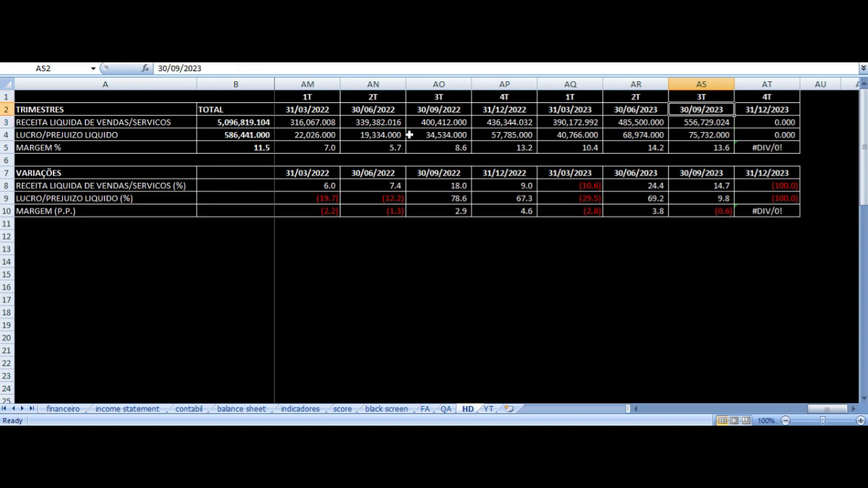
# Trace the quarterly net profit row from 30/06/2023 back to 30/06/2020.
pyautogui.press('Left')
pyautogui.press('Down')
pyautogui.press('Left')
pyautogui.press('Left')
pyautogui.press('Left')
pyautogui.press('Left')
pyautogui.press('Left')
pyautogui.press('Left')
pyautogui.press('Left')
pyautogui.press('Left')
pyautogui.press('Left')
pyautogui.press('Left')
pyautogui.press('Left')
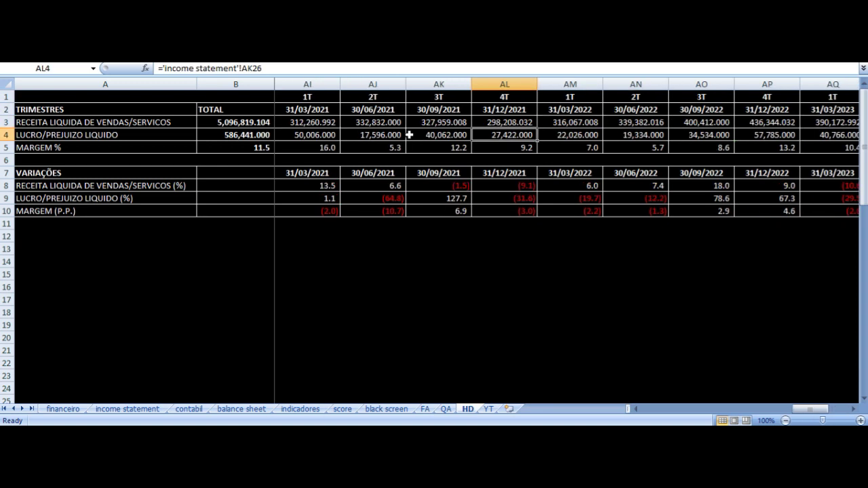
pyautogui.press('Left')
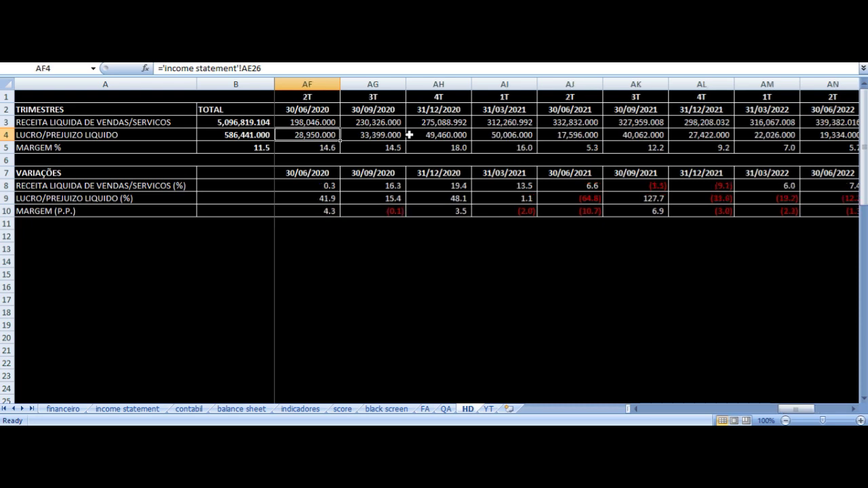
# Examine net revenue, net profit and margin for the 4T quarter ended 31/12/2020.
pyautogui.press('Right')
pyautogui.press('Right')
pyautogui.press('Up')
pyautogui.press('Up')
pyautogui.press('Up')
pyautogui.press('Down')
pyautogui.press('Down')
pyautogui.press('Down')
pyautogui.press('Down')
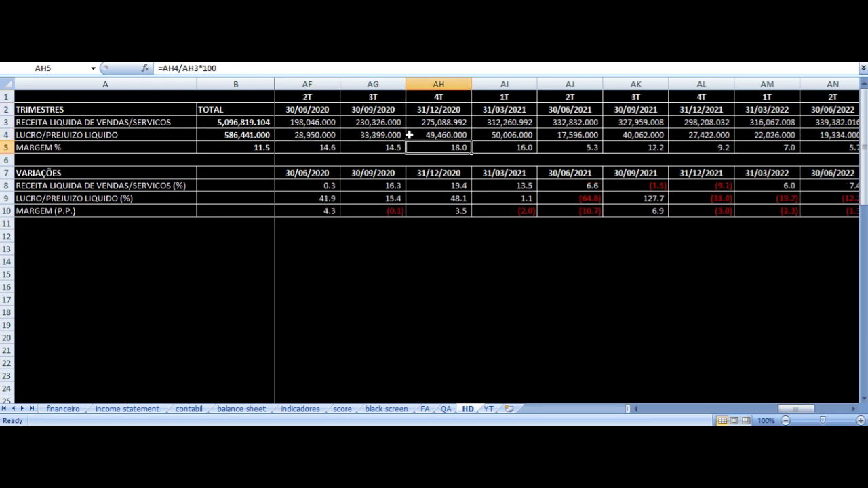
pyautogui.press('Up')
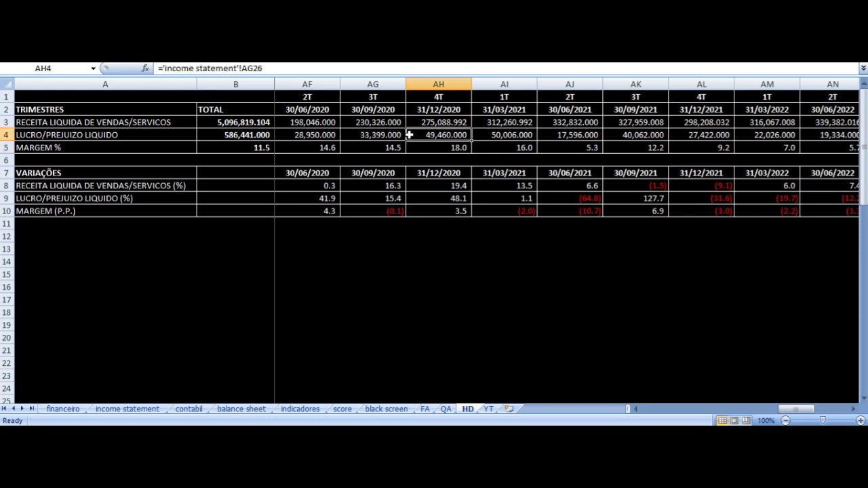
# Examine net profit, margin and net revenue for the 3T quarter ended 30/09/2023.
pyautogui.hotkey('ctrl', 'Right')
pyautogui.press('Left')
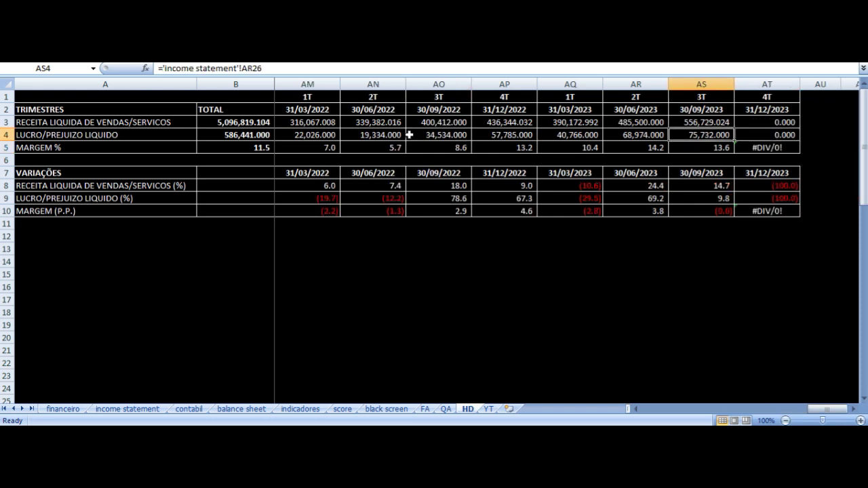
pyautogui.press('Down')
pyautogui.press('Up')
pyautogui.press('Up')
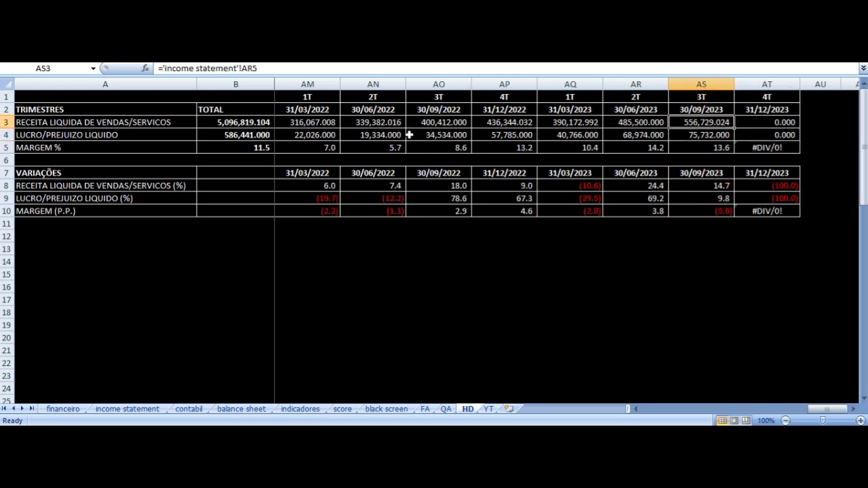
# Trace the quarterly net revenue row from 30/09/2023 back to the 2021 quarters.
pyautogui.press('Left')
pyautogui.press('Left')
pyautogui.press('Left')
pyautogui.press('Left')
pyautogui.press('Left')
pyautogui.press('Left')
pyautogui.press('Left')
pyautogui.press('Left')
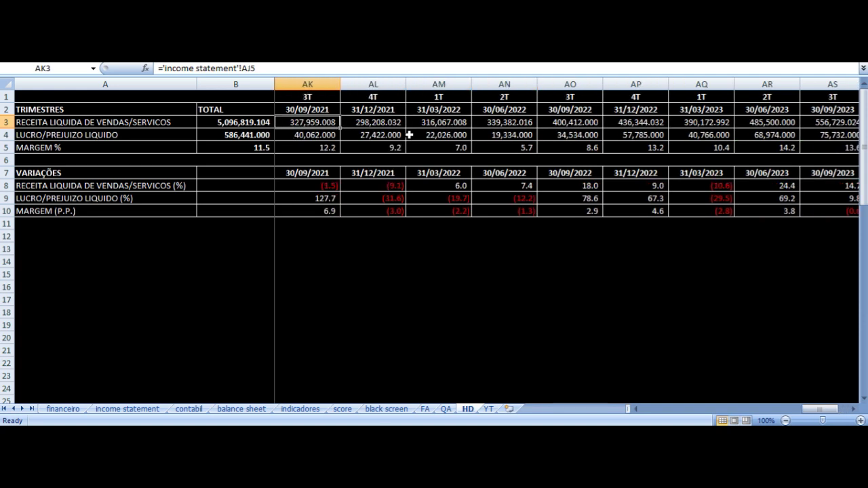
pyautogui.press('Right')
pyautogui.press('Left')
pyautogui.press('Up')
pyautogui.press('Left')
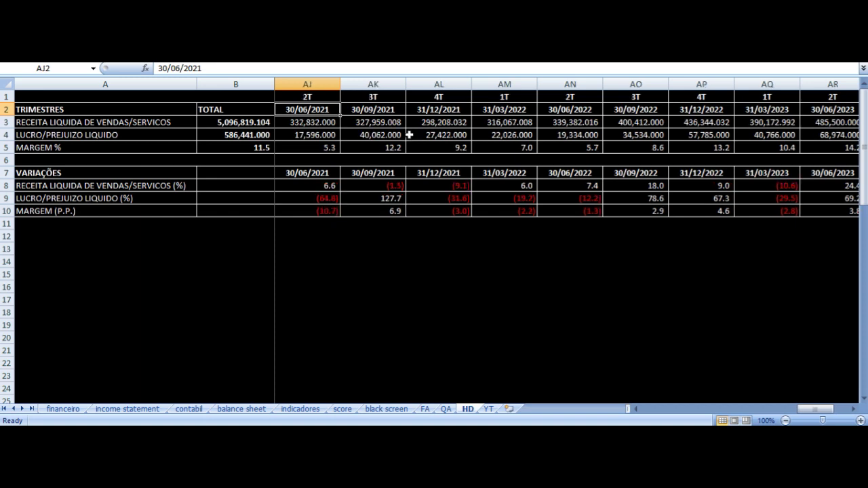
# Compare the 30/06/2021 and 30/09/2021 quarters and examine net revenue and net profit for 30/09/2021.
pyautogui.press('Down')
pyautogui.press('Up')
pyautogui.press('Up')
pyautogui.press('Right')
pyautogui.press('Down')
pyautogui.press('Left')
pyautogui.press('Right')
pyautogui.press('Down')
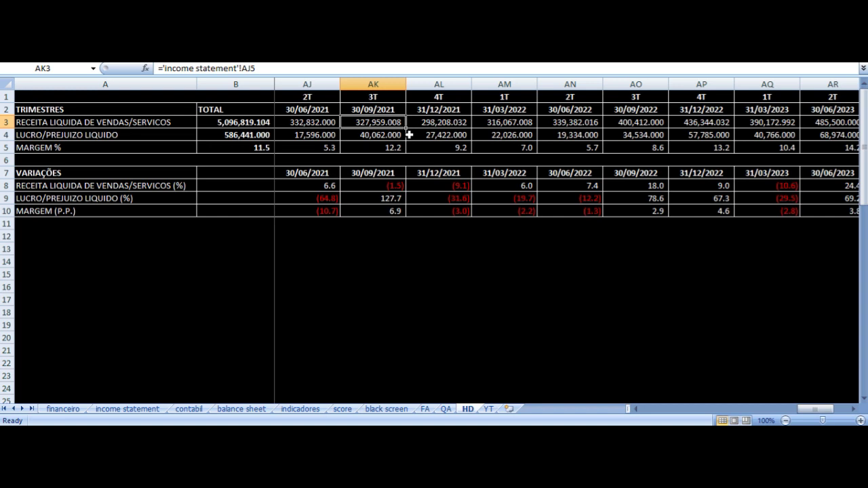
pyautogui.press('Down')
pyautogui.press('Up')
# Follow the quarterly net revenue row forward from 31/12/2021 to 31/03/2023.
pyautogui.press('Right')
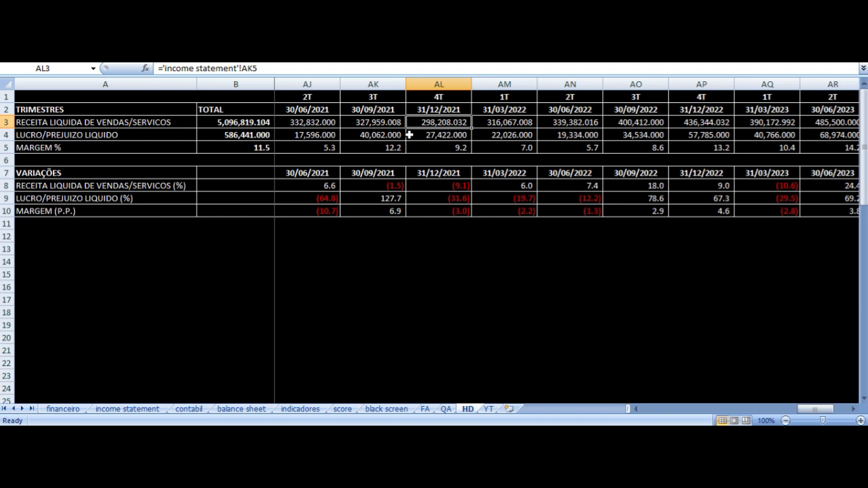
pyautogui.press('Right')
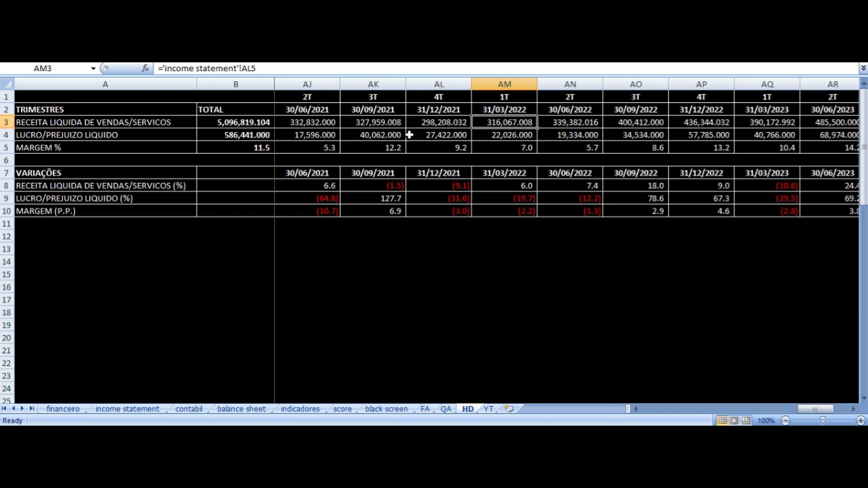
pyautogui.press('Right')
pyautogui.press('Right')
pyautogui.press('Right')
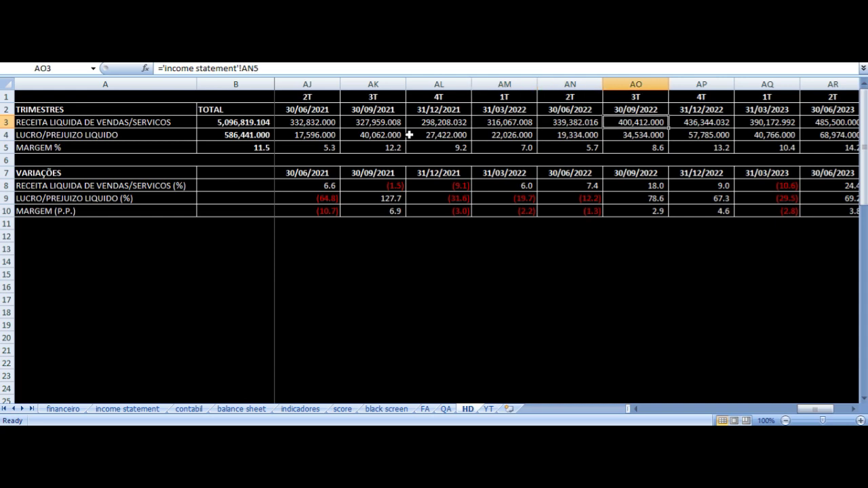
pyautogui.press('Right')
# Examine the date and net revenue of the 1T quarter ended 31/03/2023.
pyautogui.press('Up')
pyautogui.press('Up')
pyautogui.press('Down')
pyautogui.press('Down')
pyautogui.press('Up')
pyautogui.press('Down')
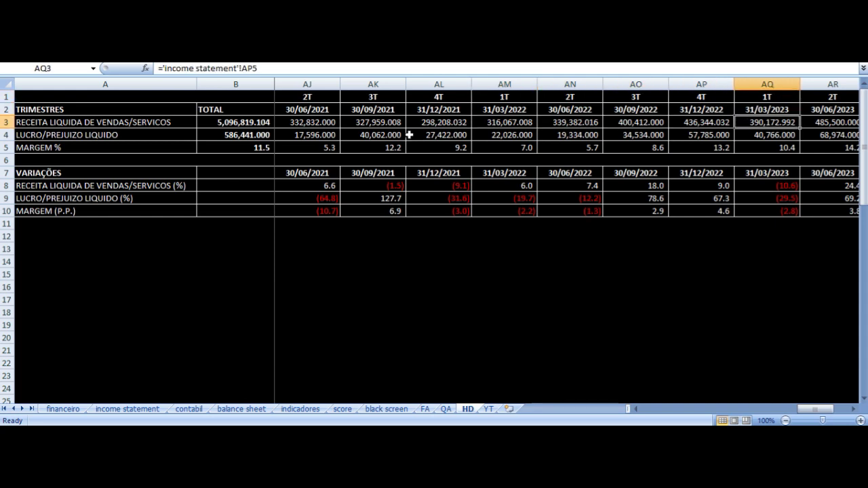
# Review net profit, net revenue and the quarter heading for 3T ended 30/09/2023.
pyautogui.press('Right')
pyautogui.press('Right')
pyautogui.press('Down')
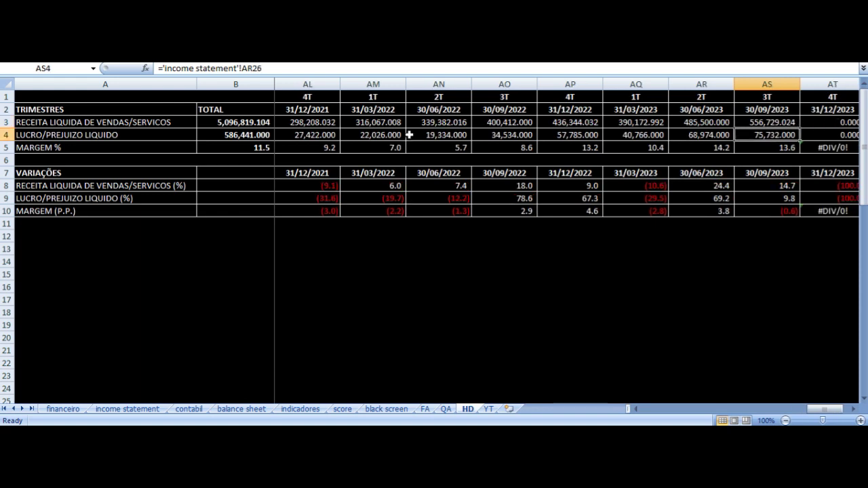
pyautogui.press('Up')
pyautogui.press('Up')
pyautogui.press('Up')
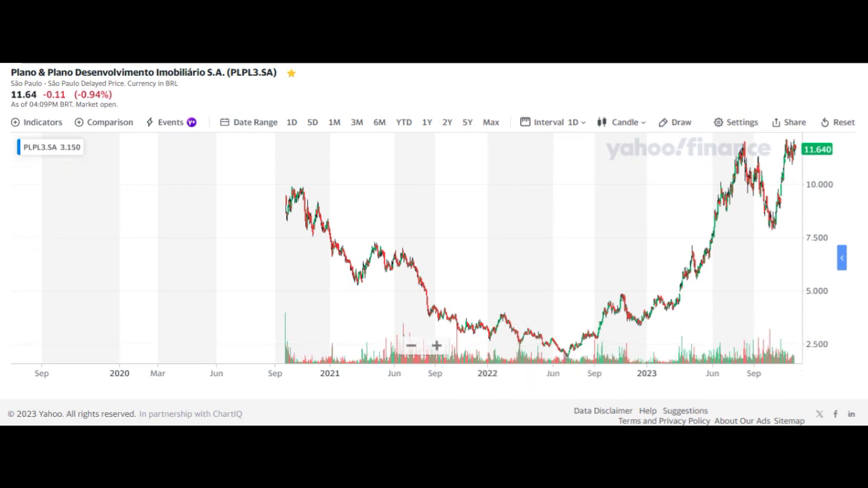
# Return to the HD sheet from the price chart and compare net revenue for the 30/06/2022 and 30/09/2022 quarters.
pyautogui.hotkey('alt', 'Tab')
pyautogui.click(370, 110)
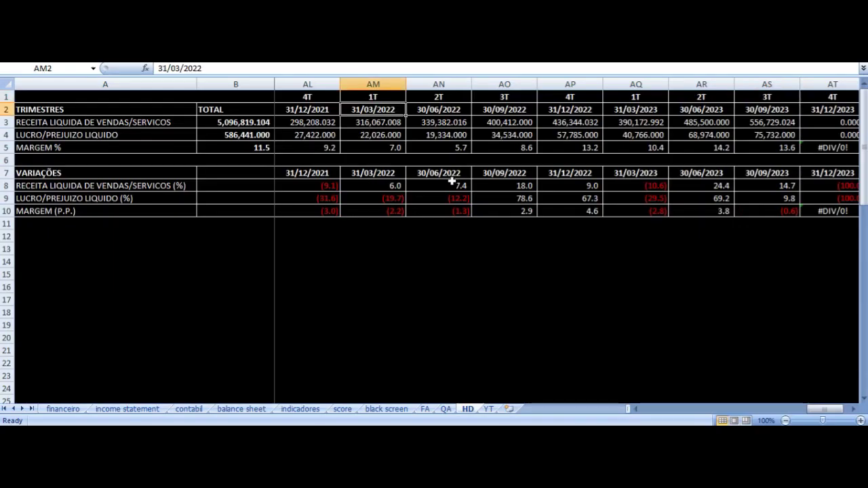
pyautogui.press('Right')
pyautogui.press('Right')
pyautogui.press('Left')
pyautogui.press('Right')
pyautogui.press('Left')
pyautogui.press('Down')
pyautogui.press('Right')
pyautogui.press('Up')
pyautogui.press('Down')
pyautogui.press('Left')
pyautogui.press('Right')
pyautogui.press('Left')
pyautogui.press('Right')
pyautogui.press('Left')
pyautogui.press('Right')
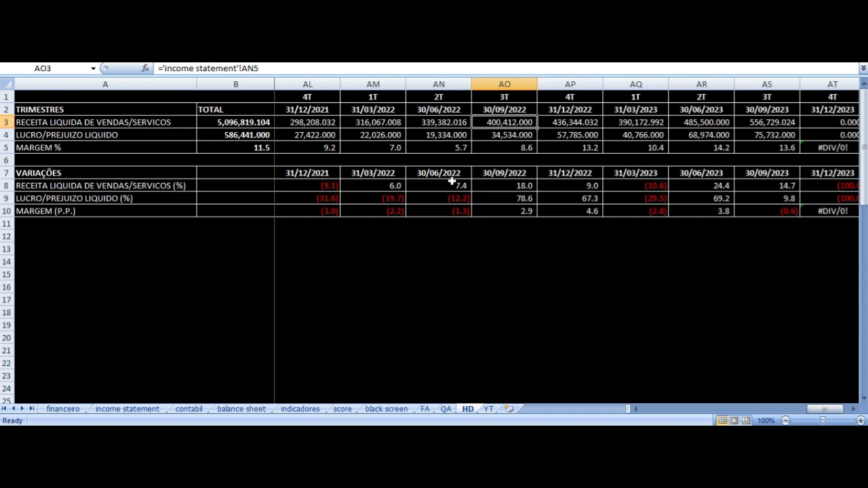
# Follow the quarterly net revenue row from 30/06/2022 through 30/09/2023.
pyautogui.press('Left')
pyautogui.press('Right')
pyautogui.press('Right')
pyautogui.press('Right')
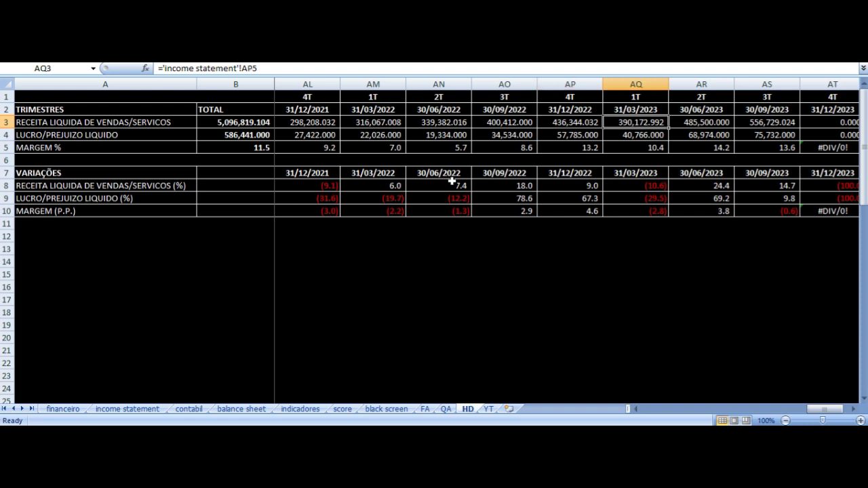
pyautogui.press('Right')
pyautogui.press('Right')
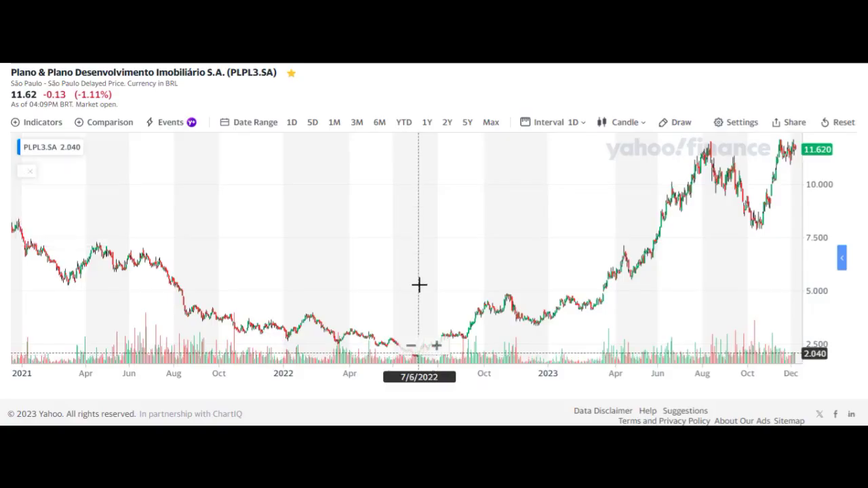
# Examine PLPL3's price history from 2020 to 2023 on the Yahoo Finance chart, including the late-2022 and October 2020 prices.
pyautogui.scroll(-2, 541, 332)
pyautogui.scroll(2, 540, 329)
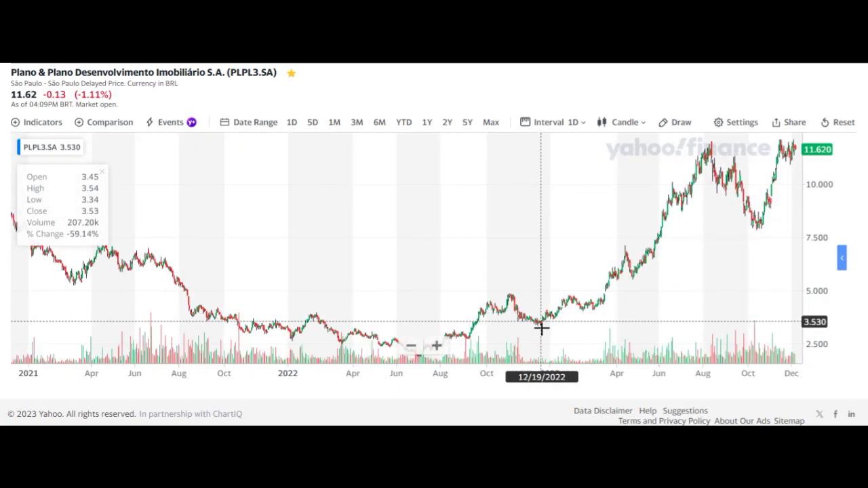
pyautogui.scroll(-2, 559, 275)
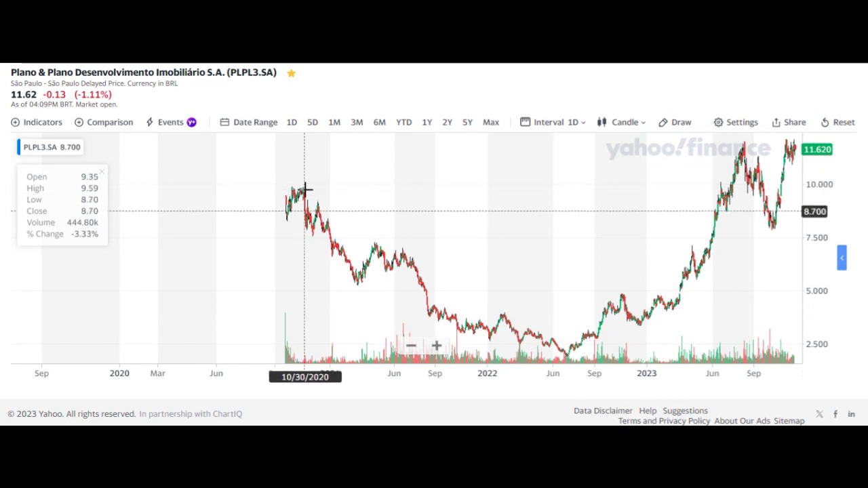
pyautogui.scroll(4, 558, 275)
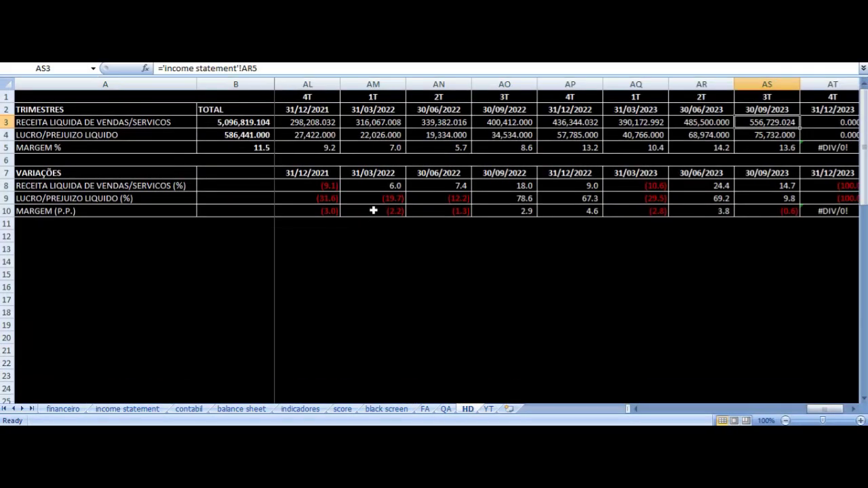
# Go to the YT sheet in the Excel workbook and review the quarterly results and nine-month margin tables near its start.
pyautogui.click(489, 409)
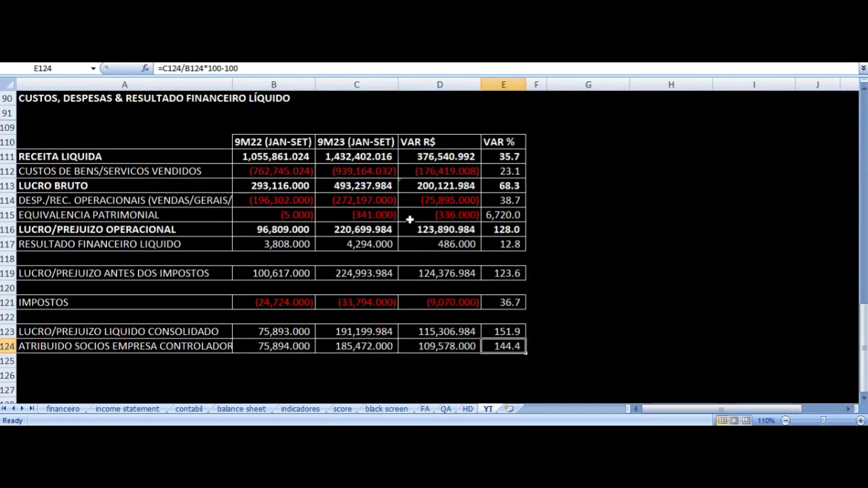
pyautogui.scroll(20, 399, 179)
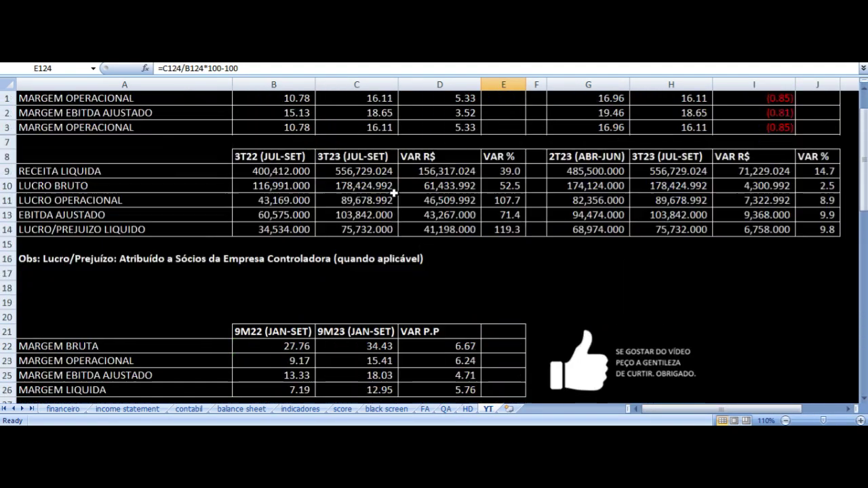